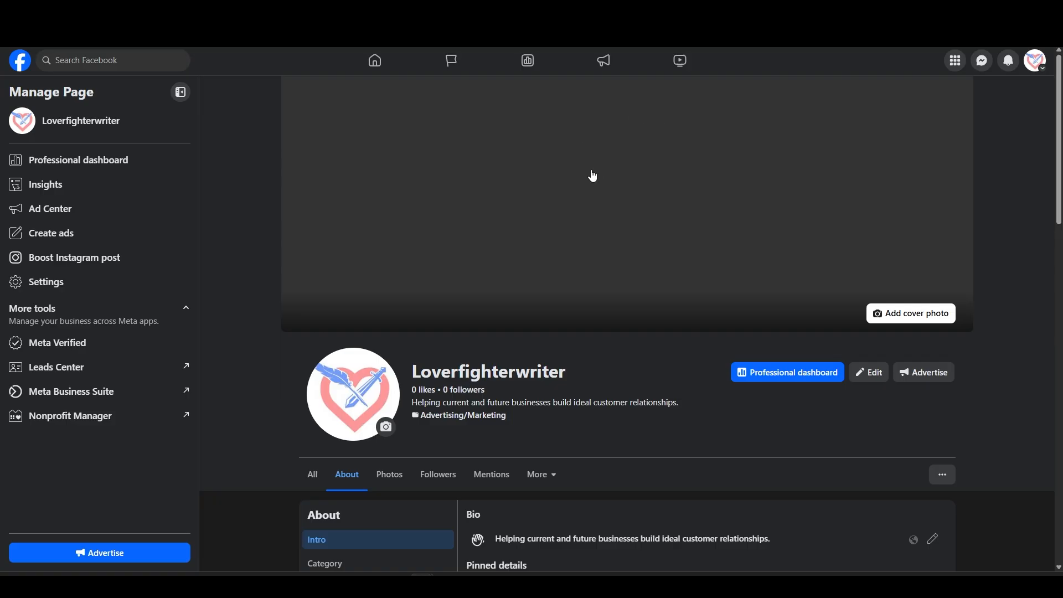
scroll(593, 177, down, 5)
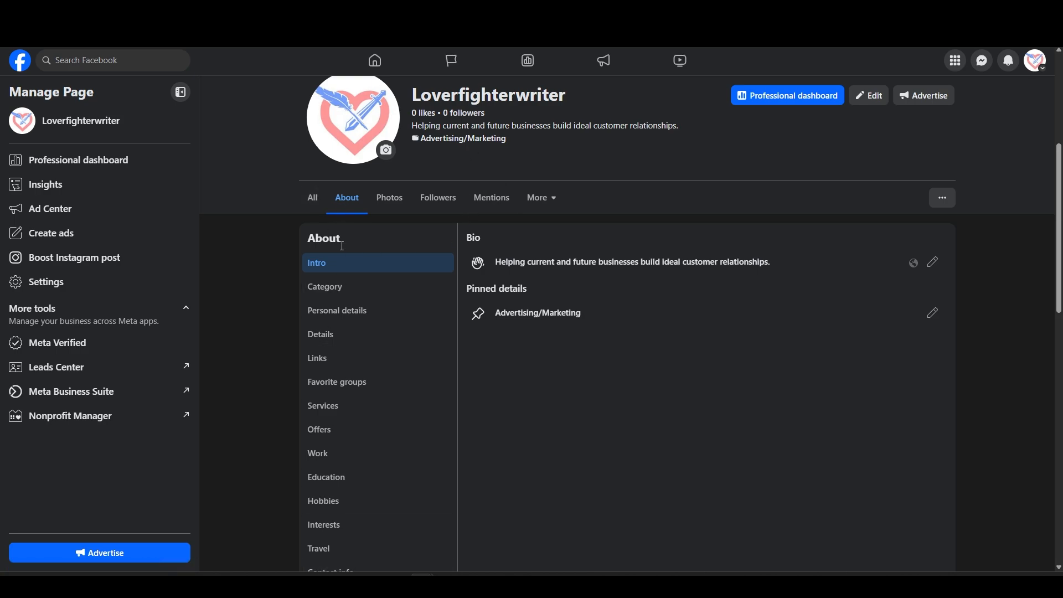
scroll(319, 321, up, 1)
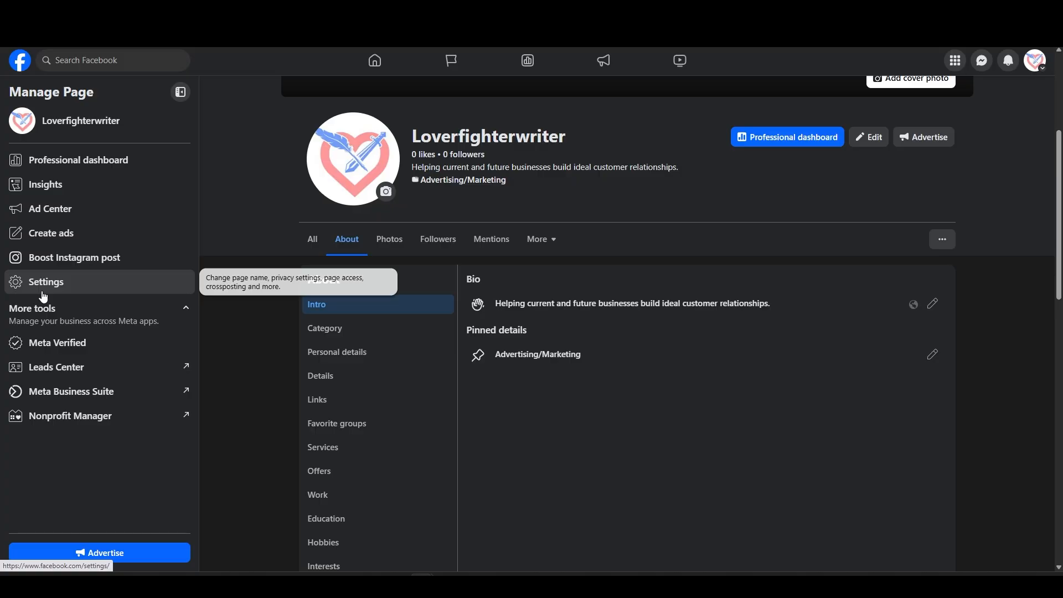
scroll(757, 189, up, 5)
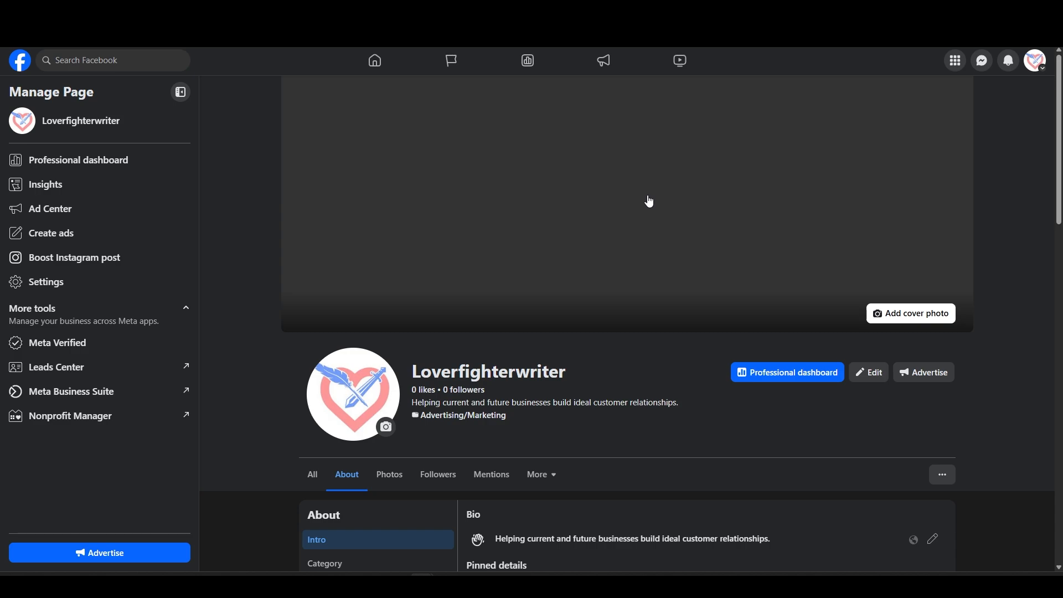
- Check the Page's cover photo options, viewing the existing photos available for selection and the photo upload option
click(915, 320)
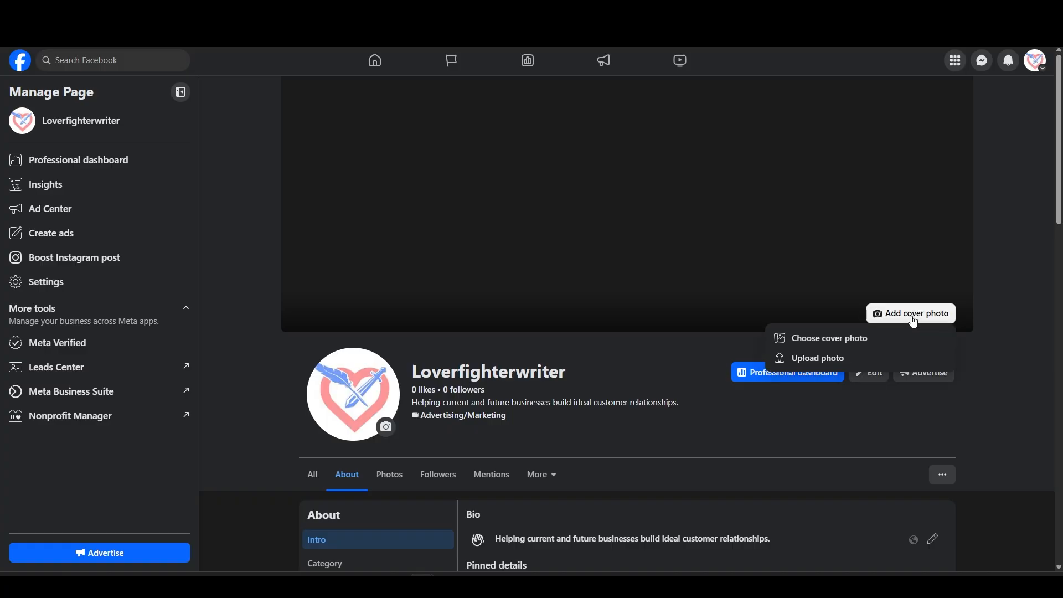
click(849, 337)
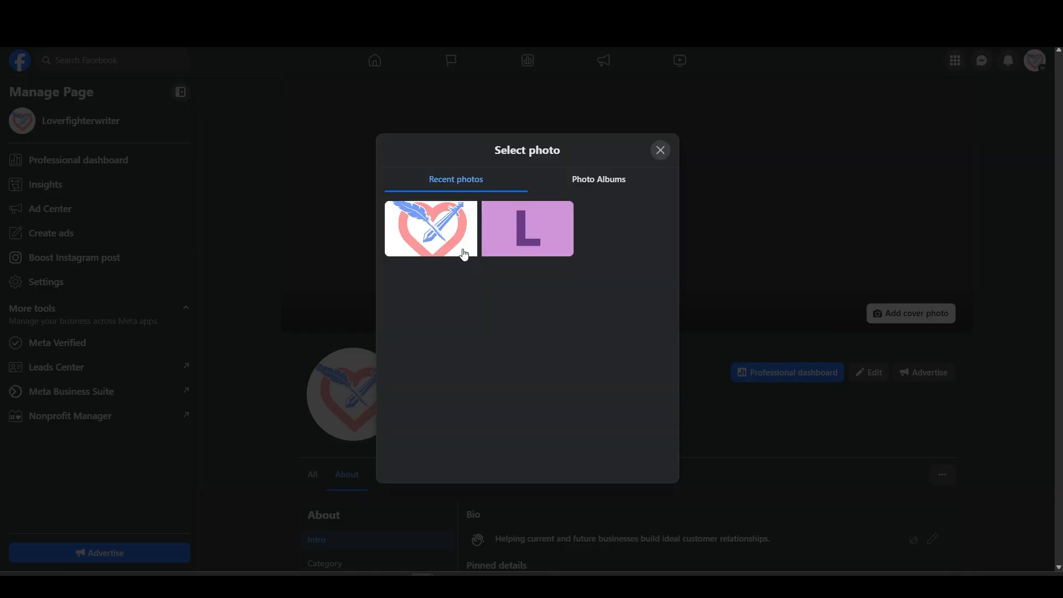
click(660, 150)
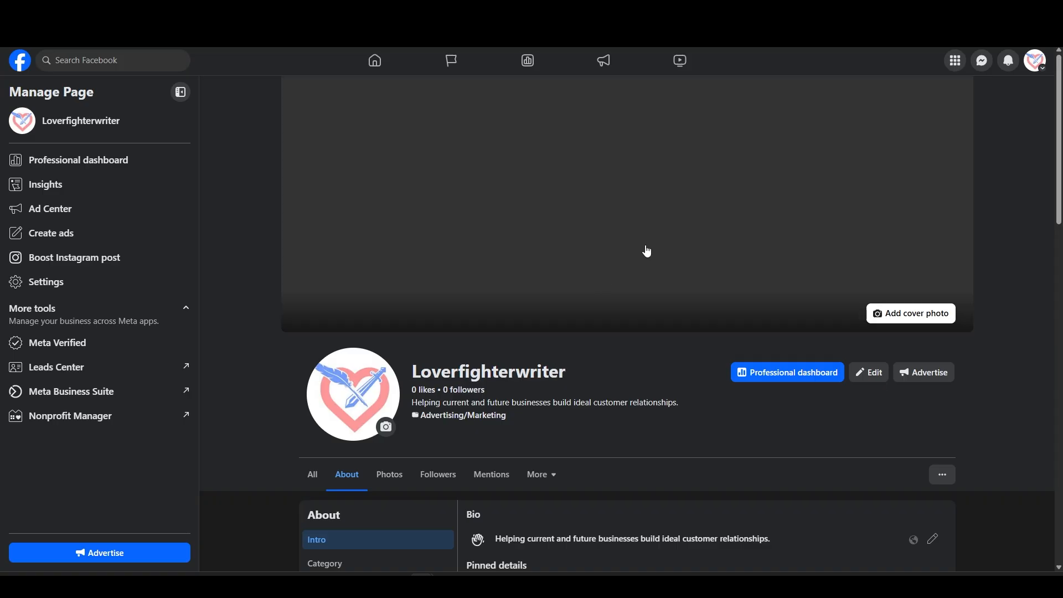
click(896, 316)
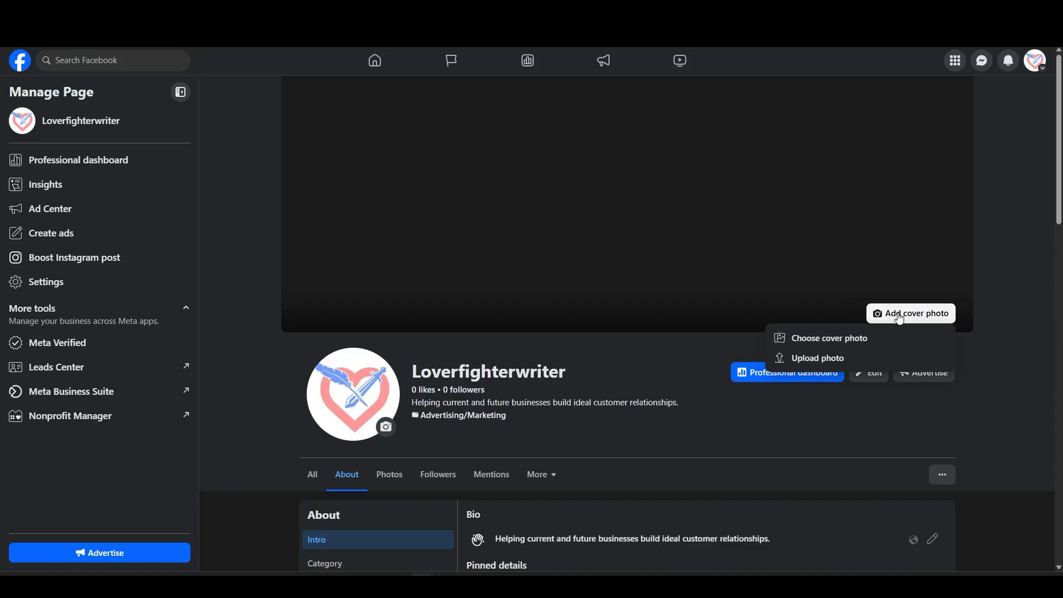
click(836, 359)
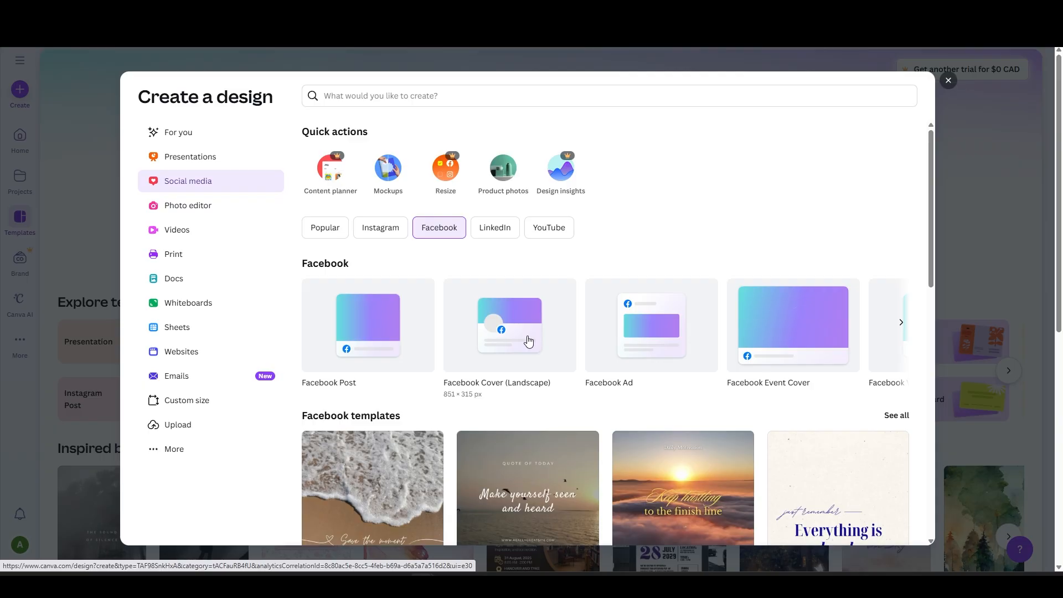
- In Canva, create a Facebook Cover (Landscape) design and apply the pastel purple "The BigAnnual Super Sale" template
click(529, 341)
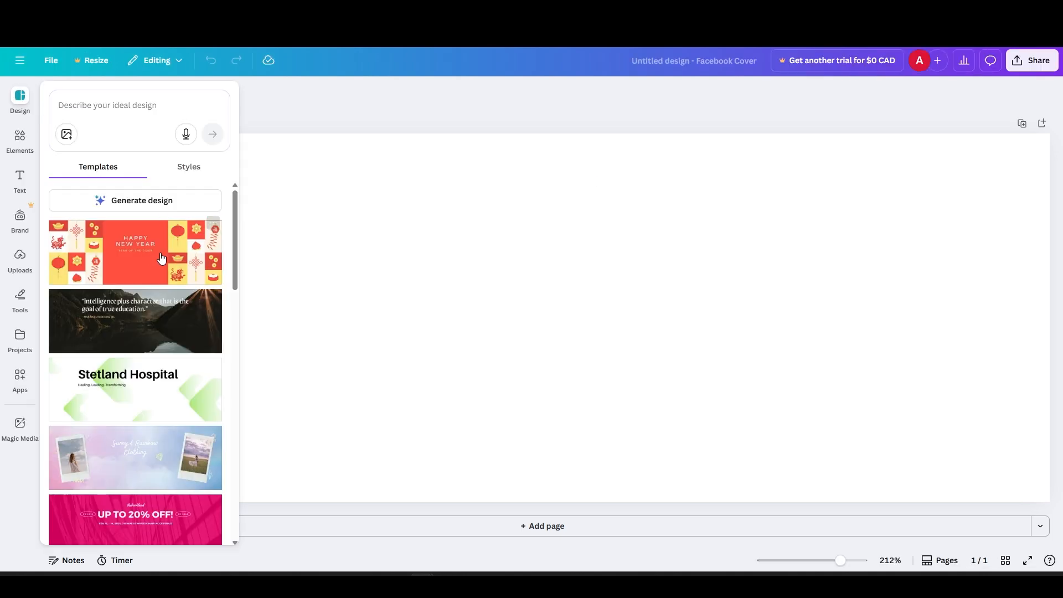
scroll(148, 313, down, 5)
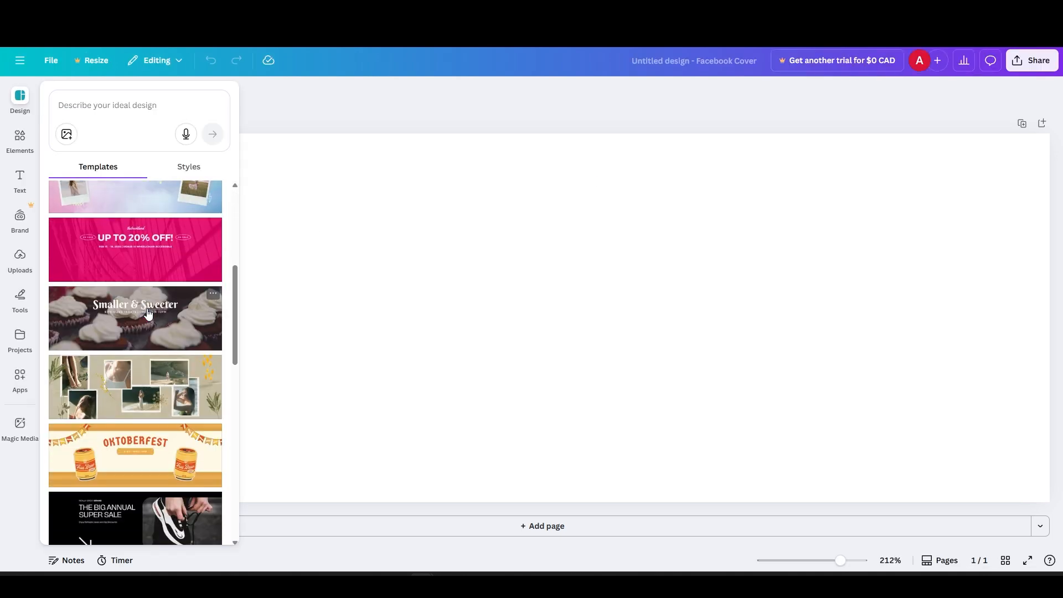
scroll(148, 313, down, 7)
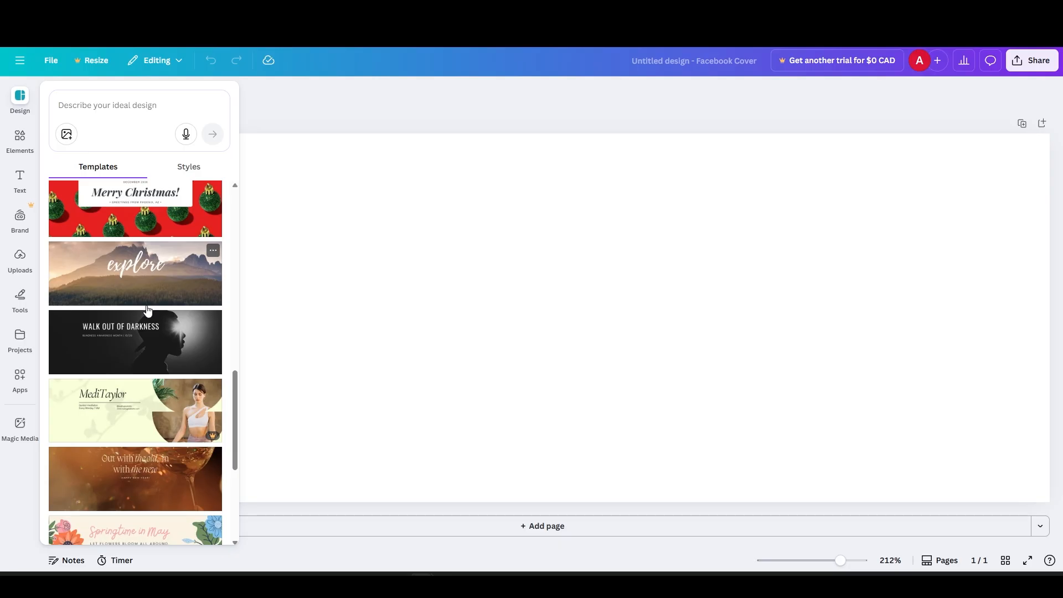
scroll(148, 310, down, 2)
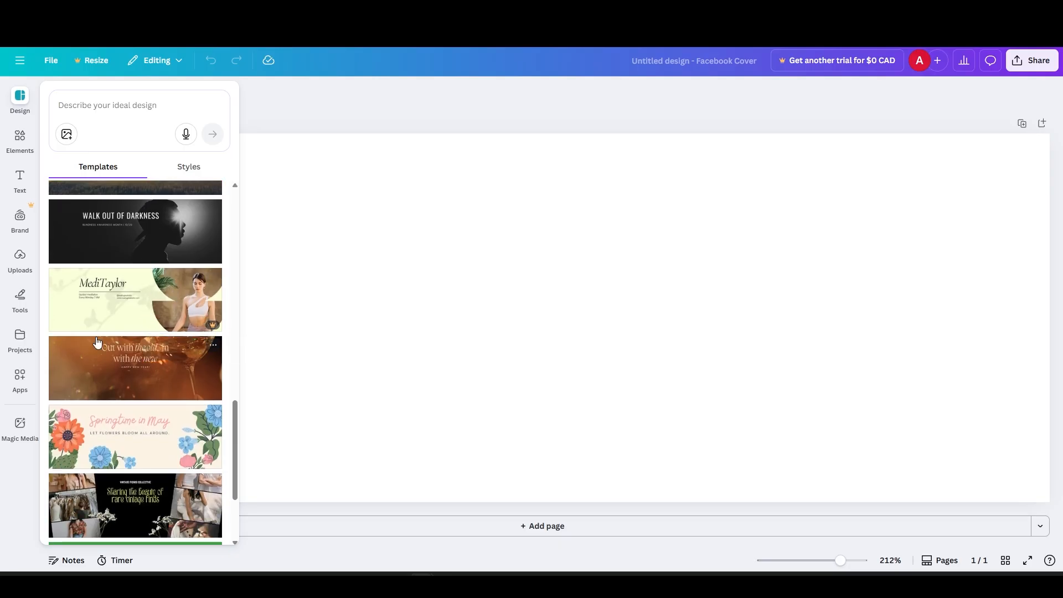
scroll(44, 334, down, 1)
scroll(44, 335, down, 2)
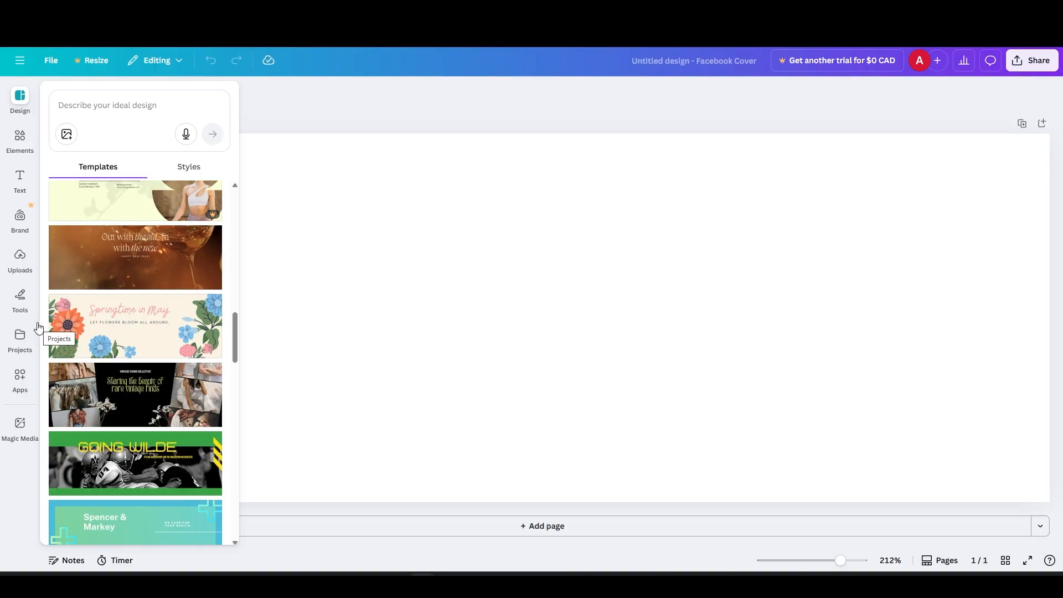
scroll(63, 331, down, 5)
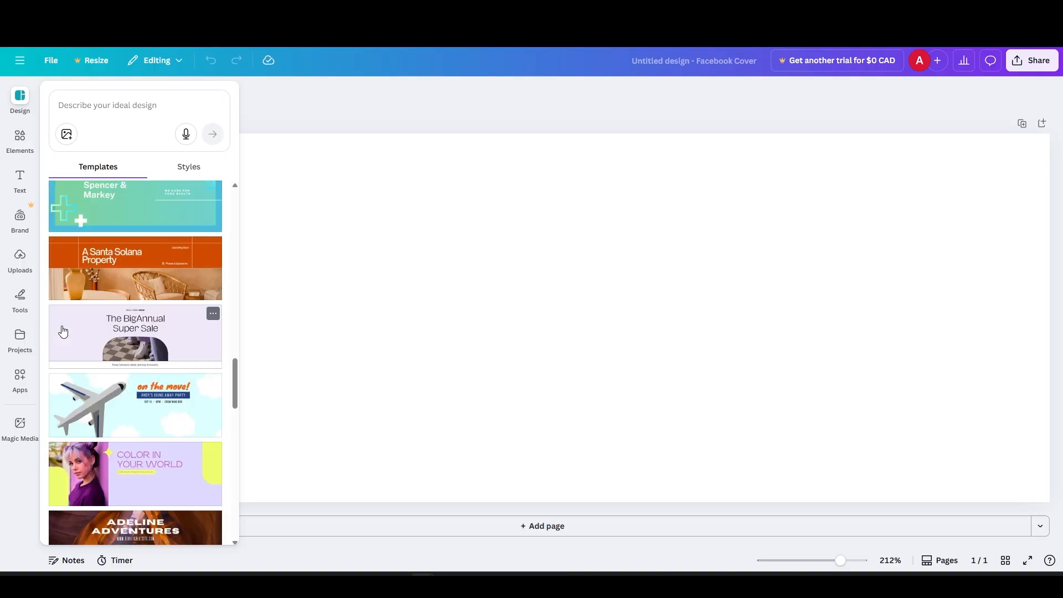
click(140, 334)
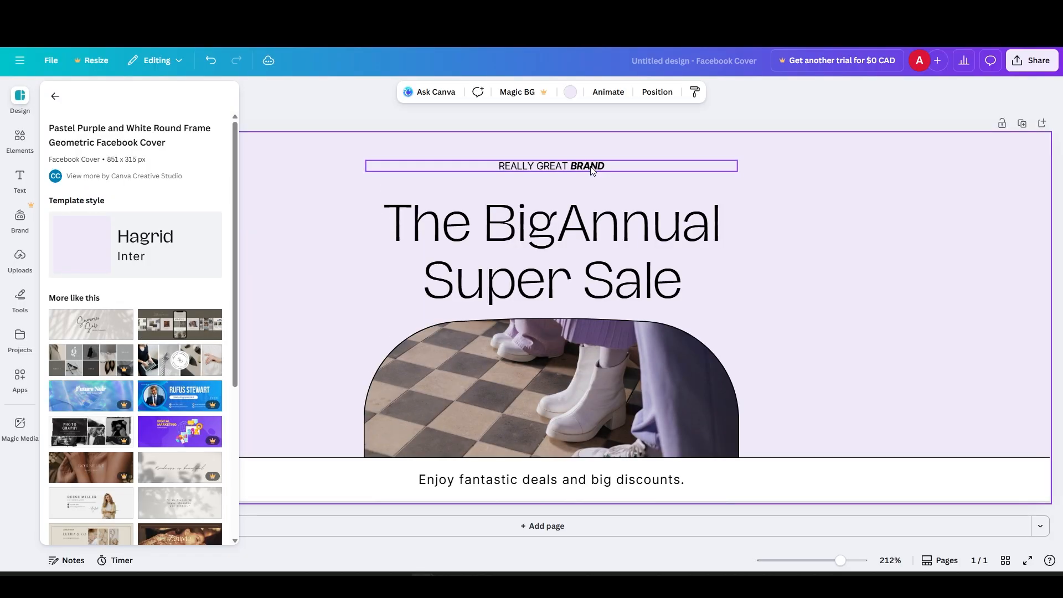
- Delete the large sale headline and replace the brand line with LOVERFIGHTERWRITER in Ubuntu at size 20
click(583, 204)
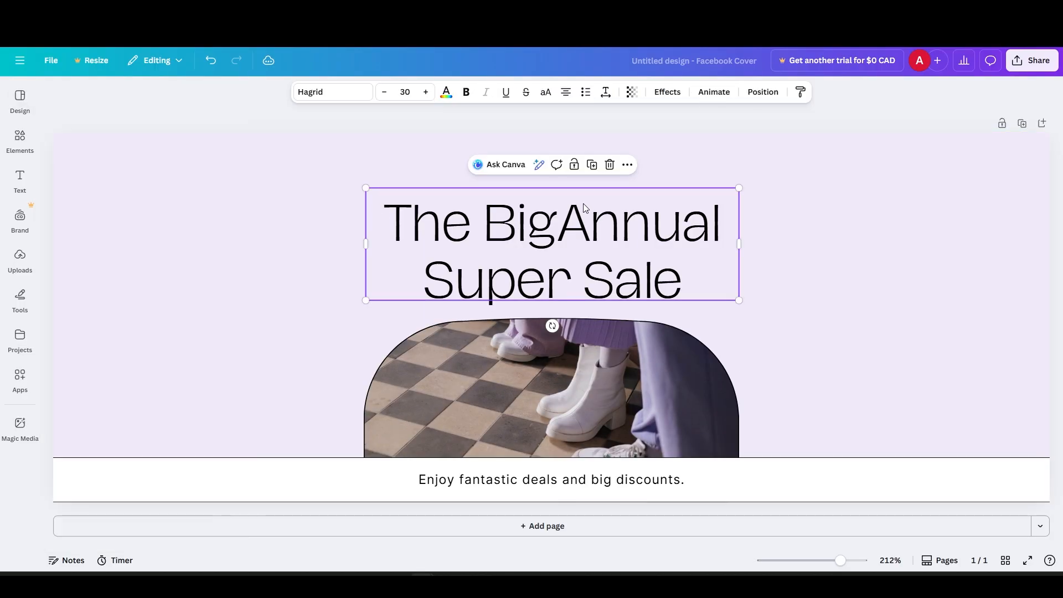
click(609, 165)
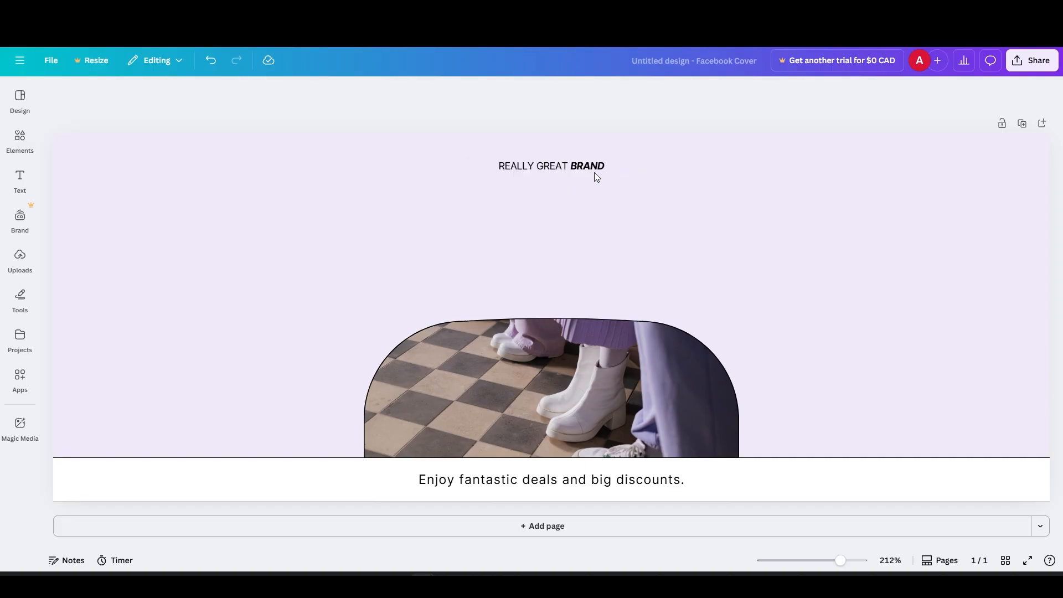
double_click(581, 165)
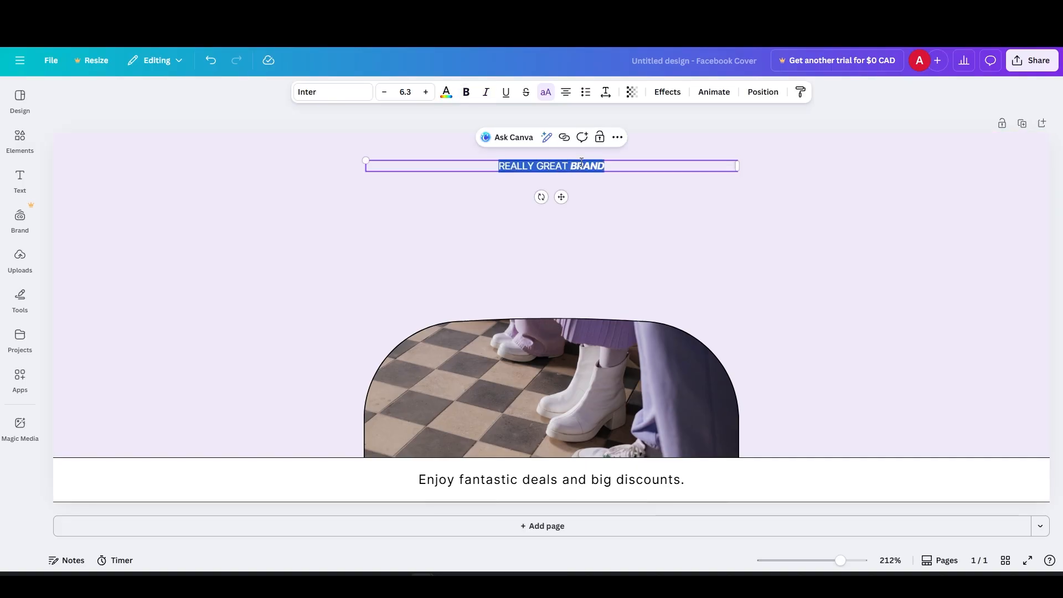
click(331, 94)
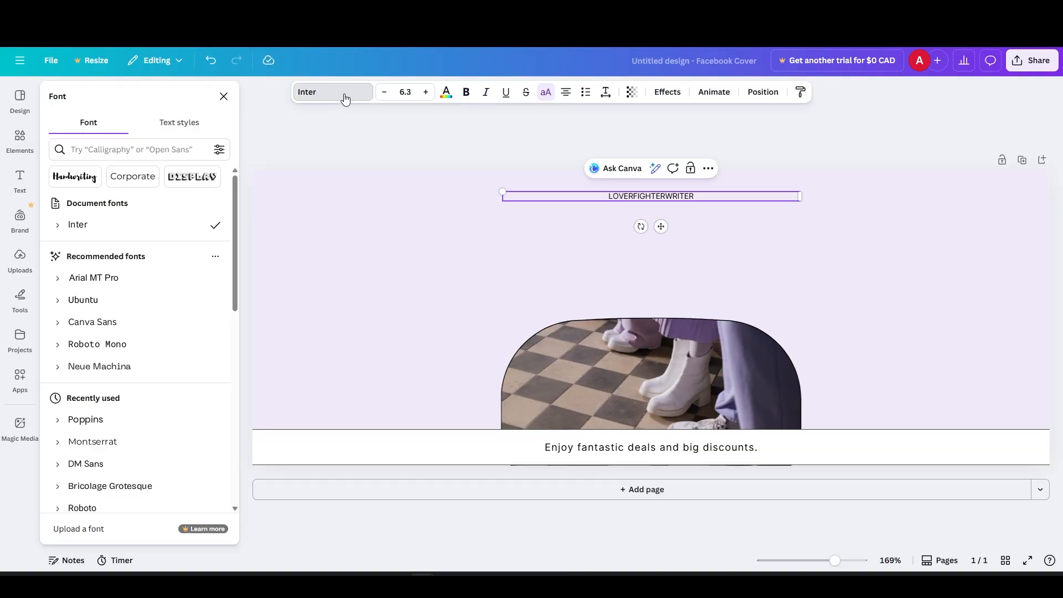
click(83, 300)
click(405, 92)
click(390, 298)
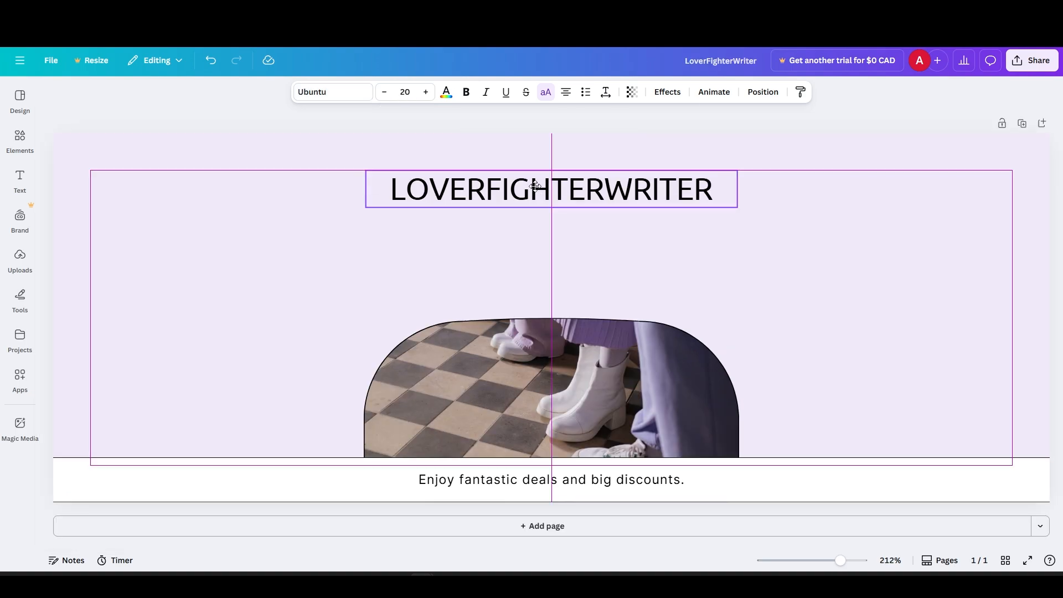
- Delete the "Enjoy fantastic deals and big discounts." tagline together with its white band
click(576, 476)
click(597, 450)
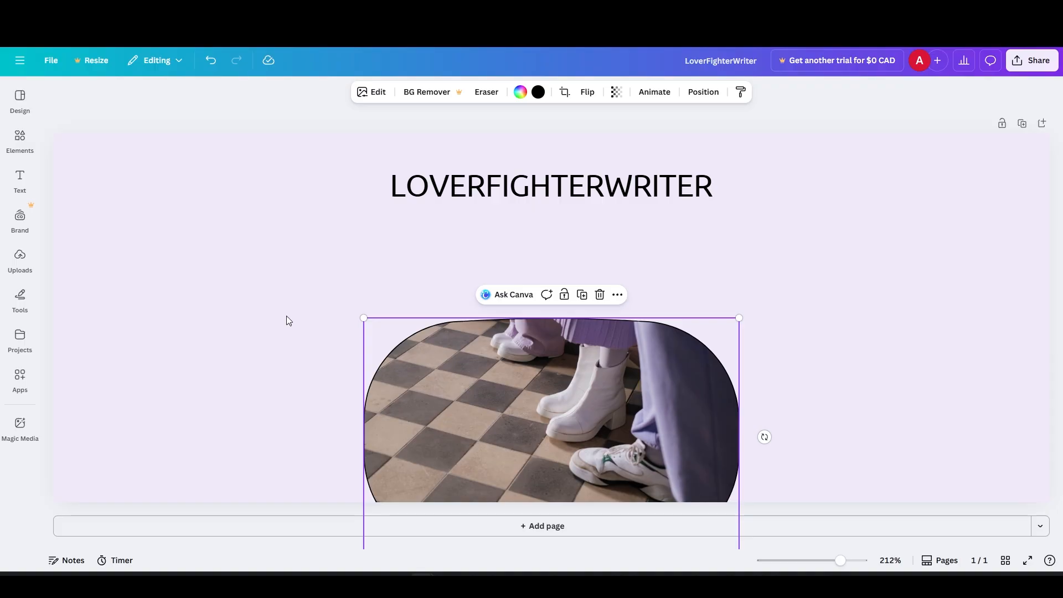
- Search the photo library for "marketing" and place the photo of hands working over printed layouts into the rounded frame
click(21, 156)
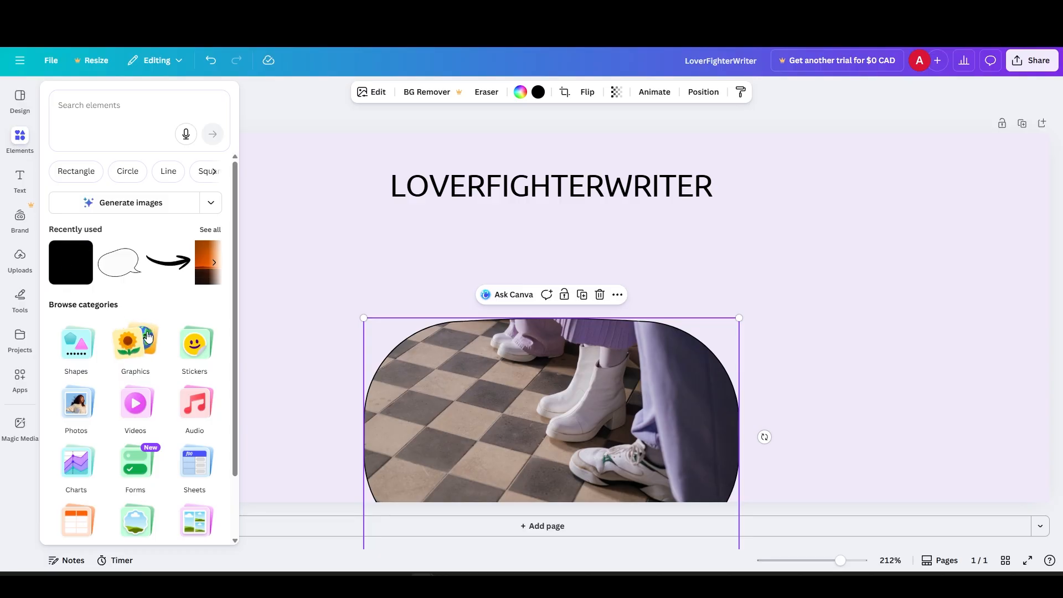
click(79, 418)
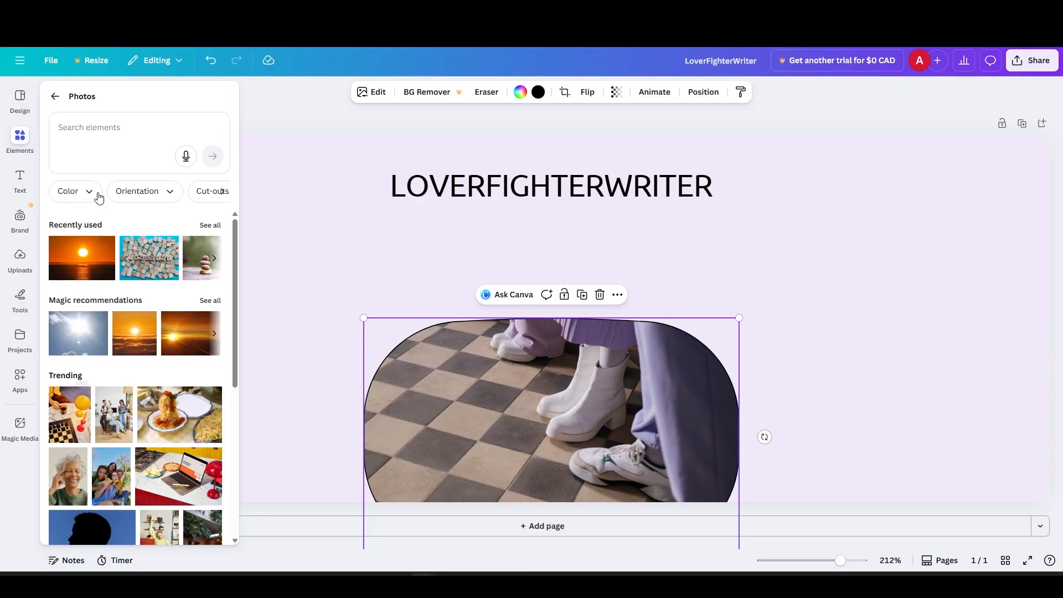
click(112, 127)
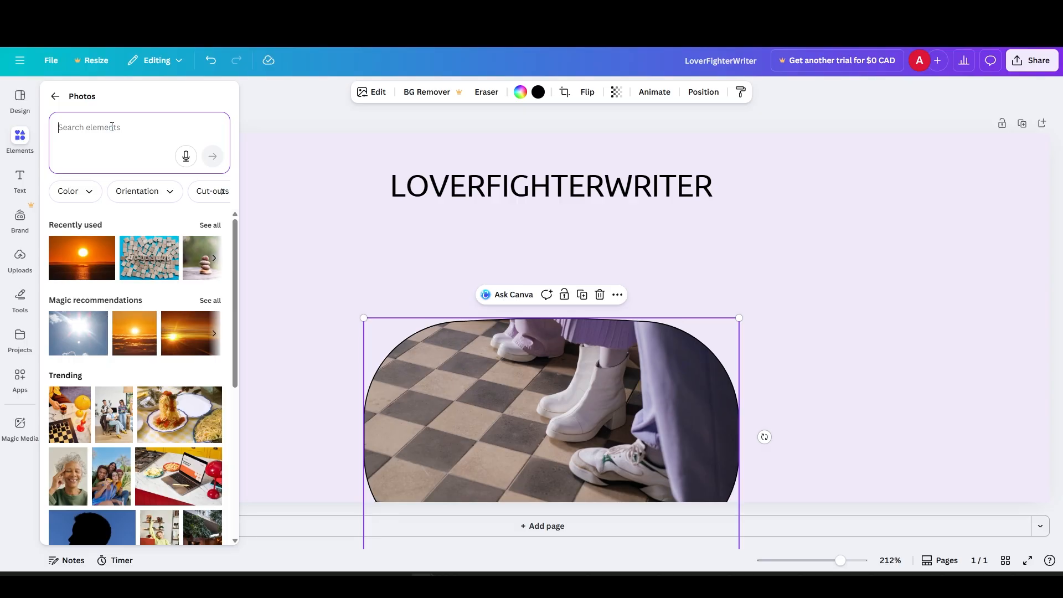
text(marketing)
key(Return)
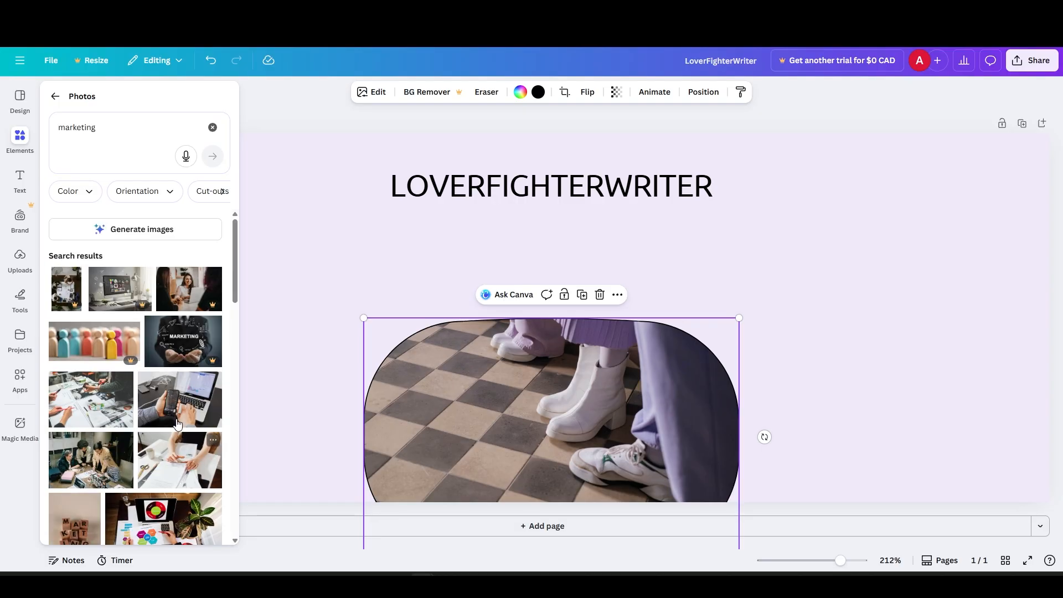
click(88, 403)
drag(474, 310, 473, 463)
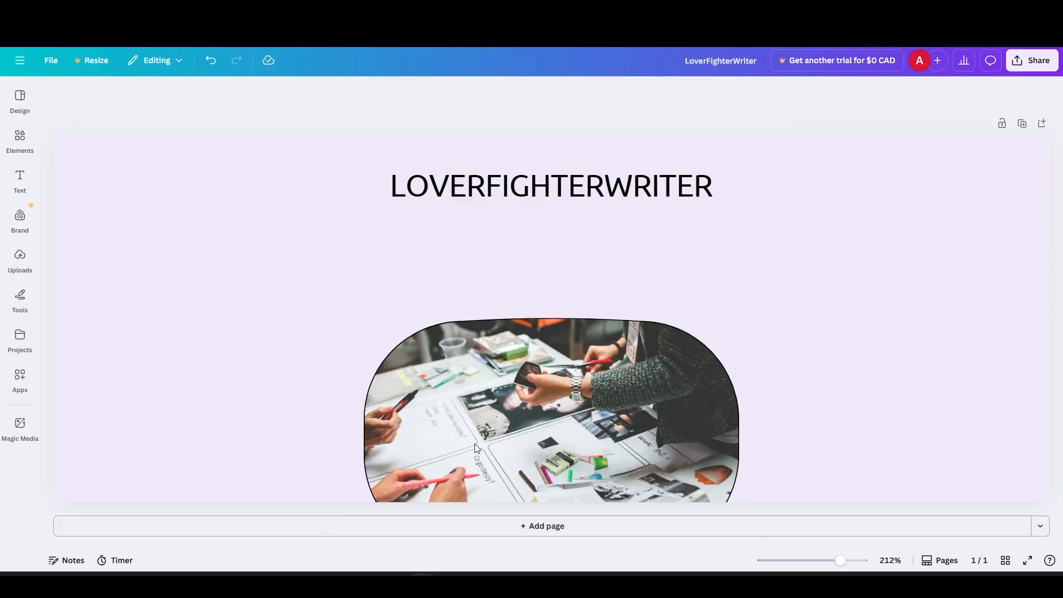
- Enlarge the rounded photo frame, centre it horizontally on the cover, and adjust the LOVERFIGHTERWRITER heading's position above it
click(482, 381)
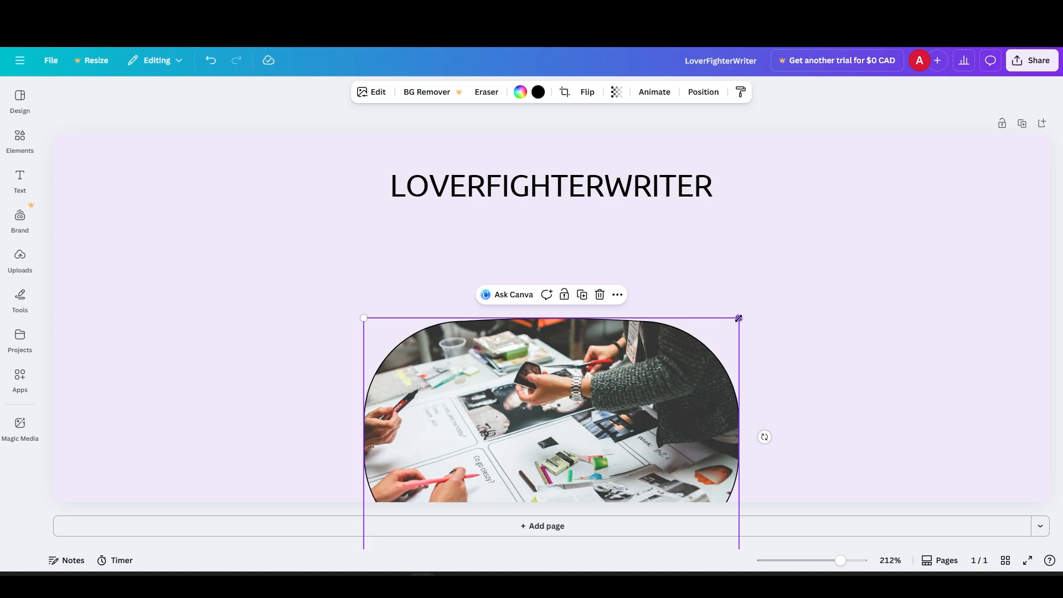
drag(739, 319, 826, 276)
drag(843, 265, 873, 258)
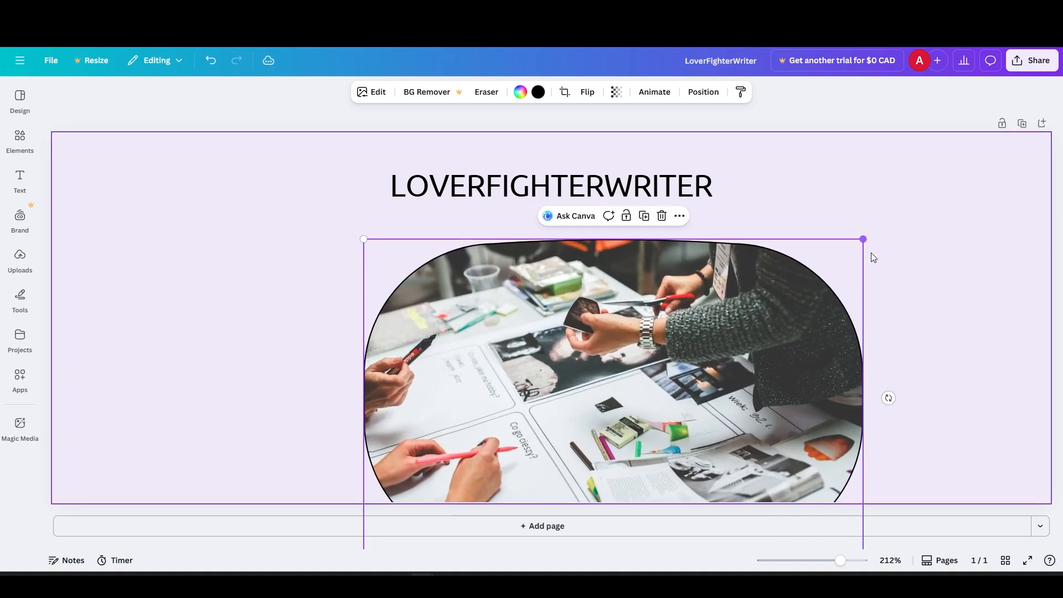
drag(734, 336, 674, 344)
click(497, 182)
drag(497, 181, 496, 186)
click(216, 243)
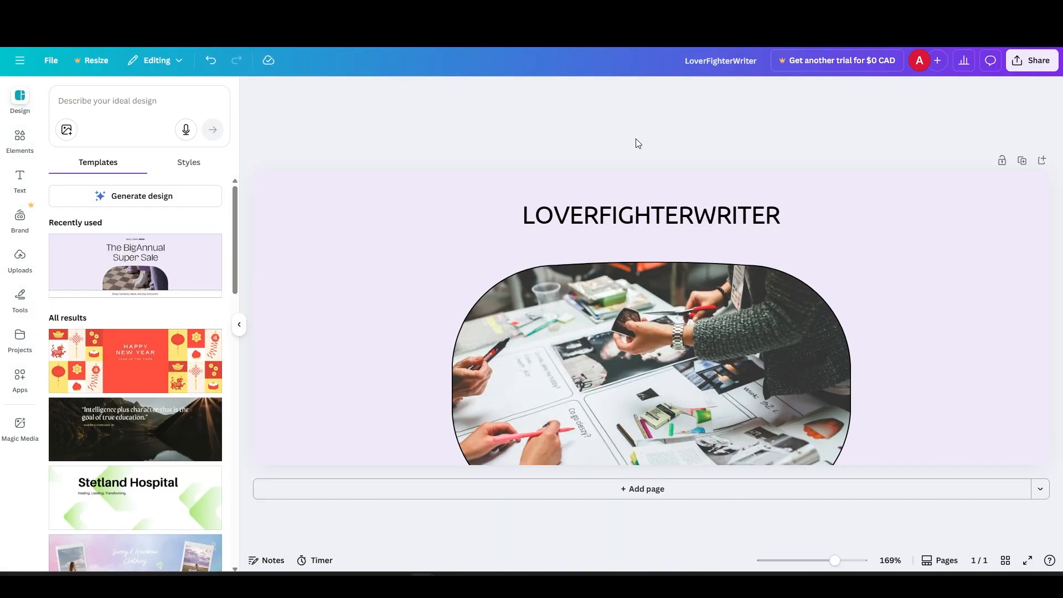
- Rename the design as "LoverFighterWriter facebook page cover"
click(761, 60)
text(facebook page)
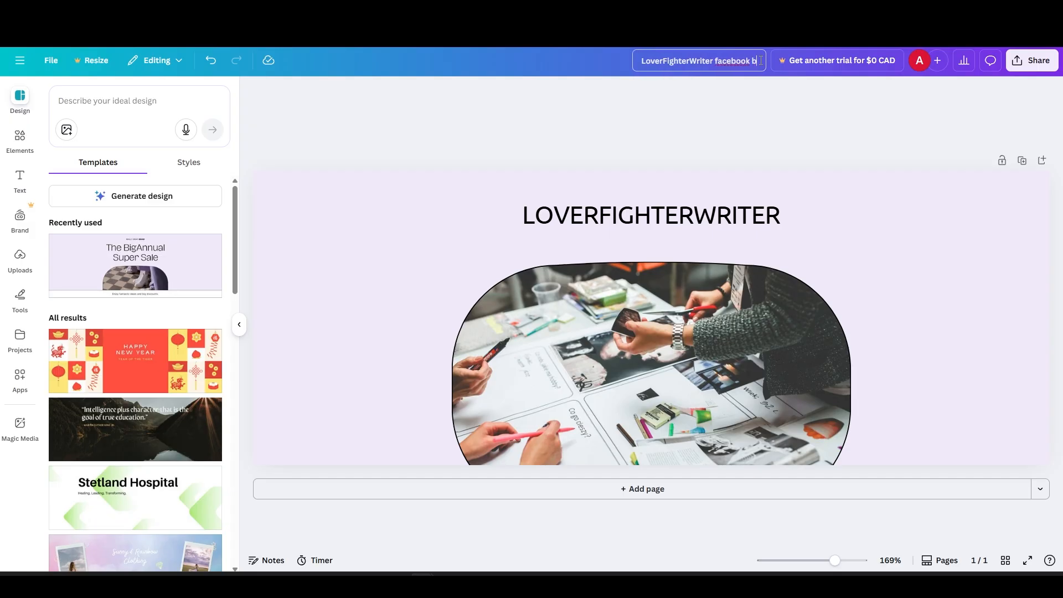
text( cover)
click(764, 111)
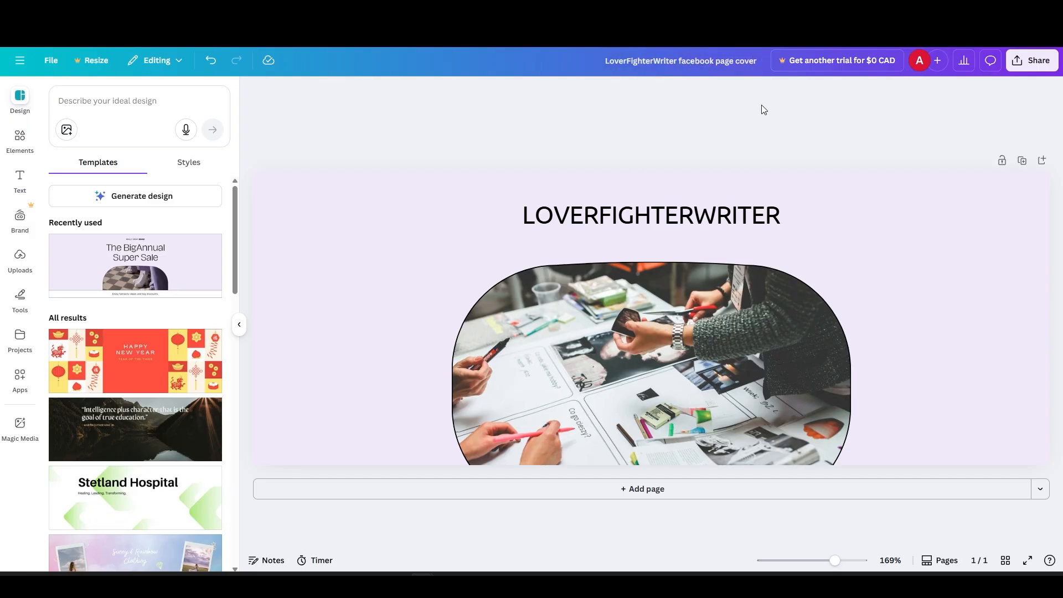
- Download the cover design as a JPG file
click(1031, 65)
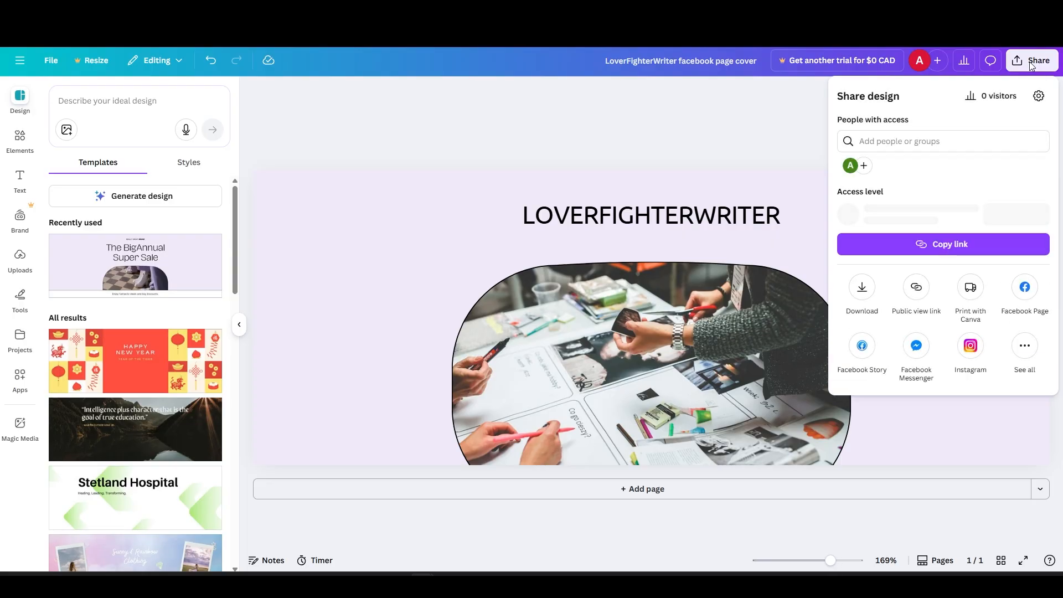
click(857, 290)
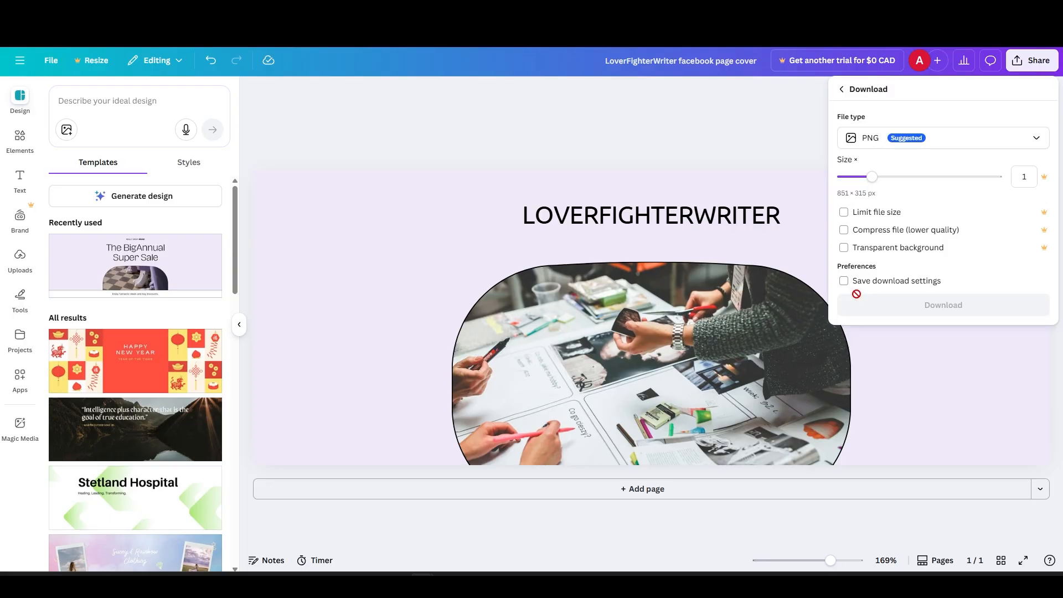
click(988, 146)
click(954, 175)
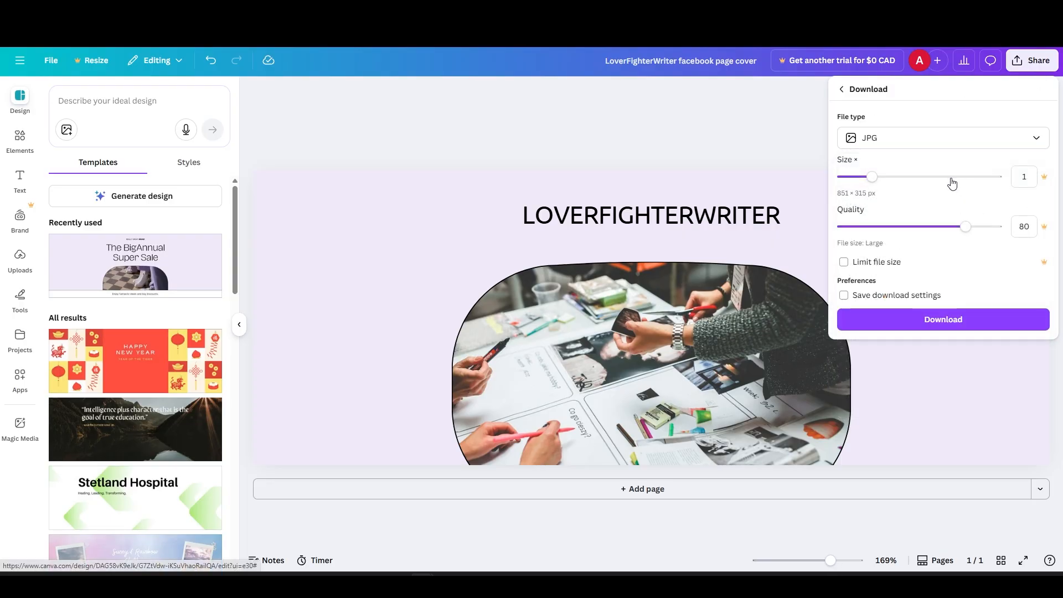
click(924, 326)
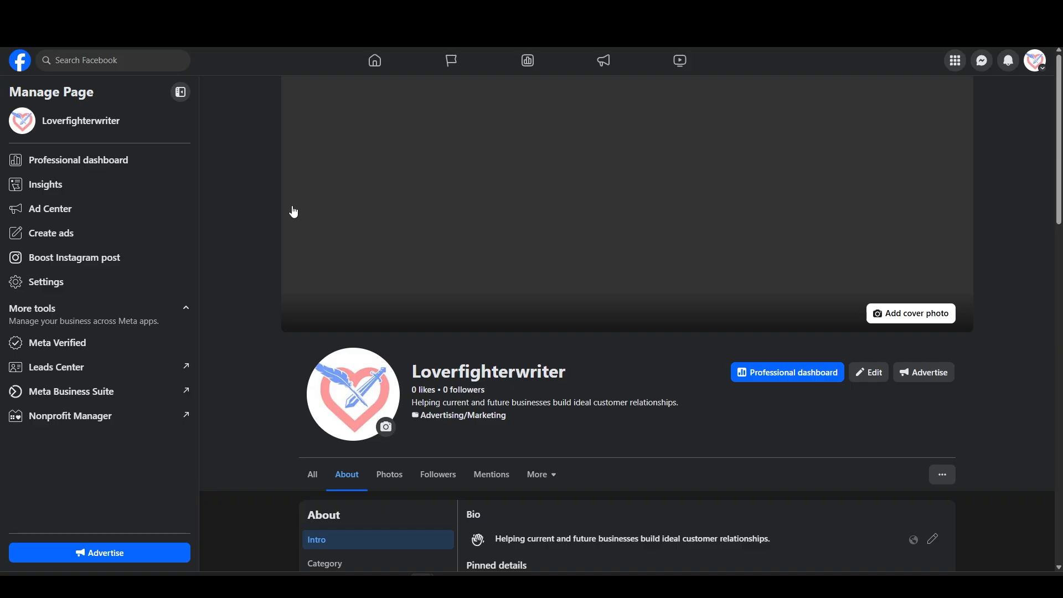
- Upload the downloaded cover design as the Page's cover photo, save it, and check it in full view
click(941, 322)
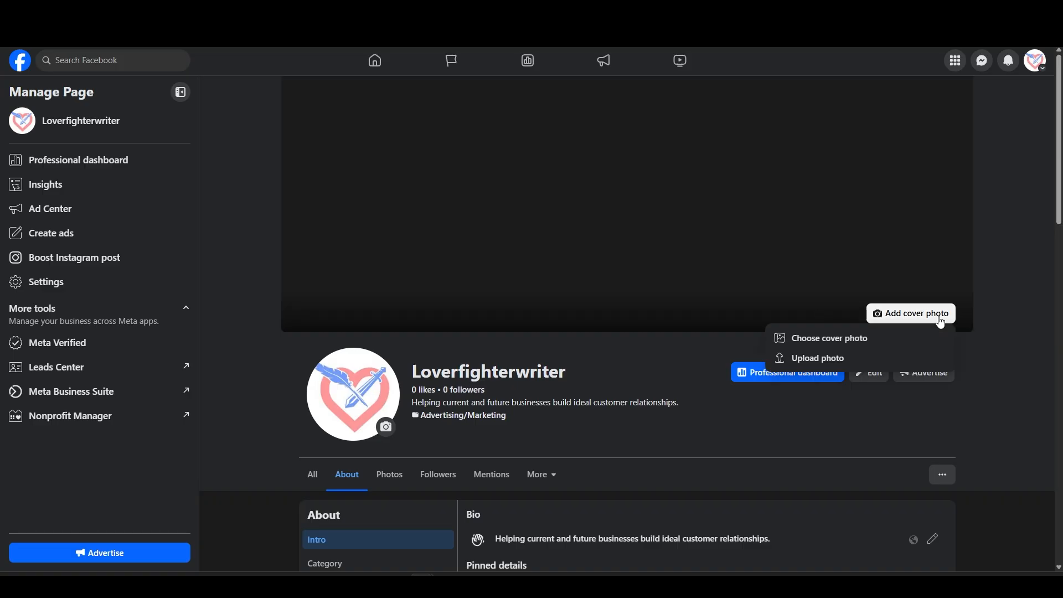
click(862, 359)
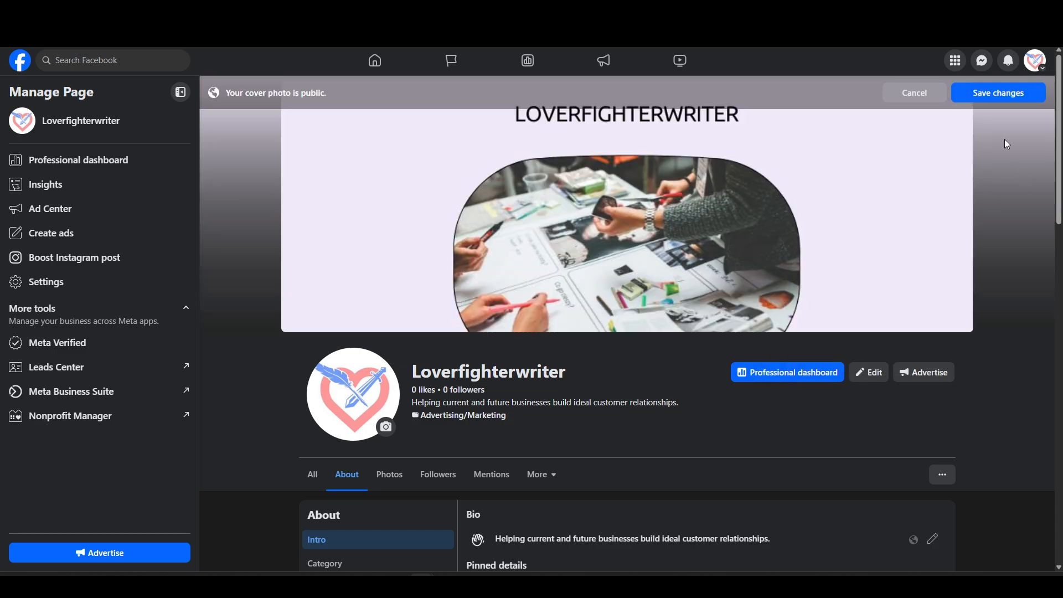
click(997, 97)
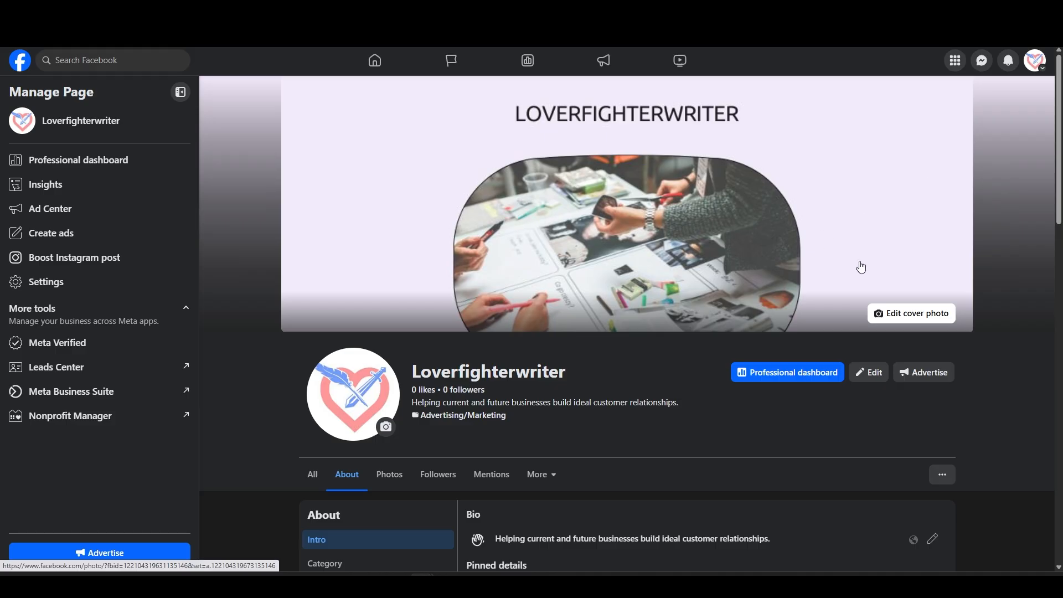
click(934, 142)
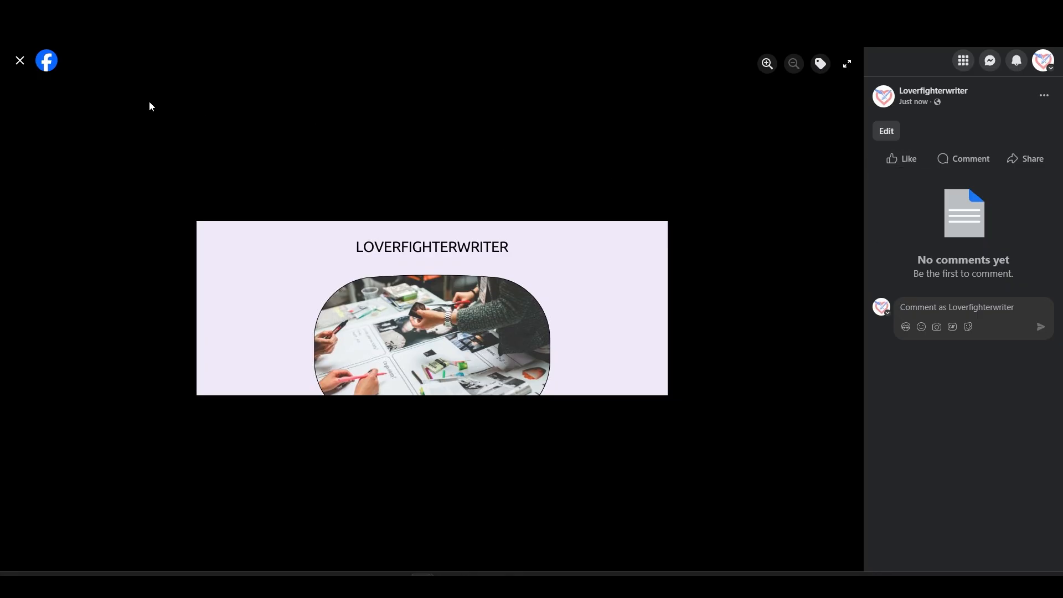
key(Escape)
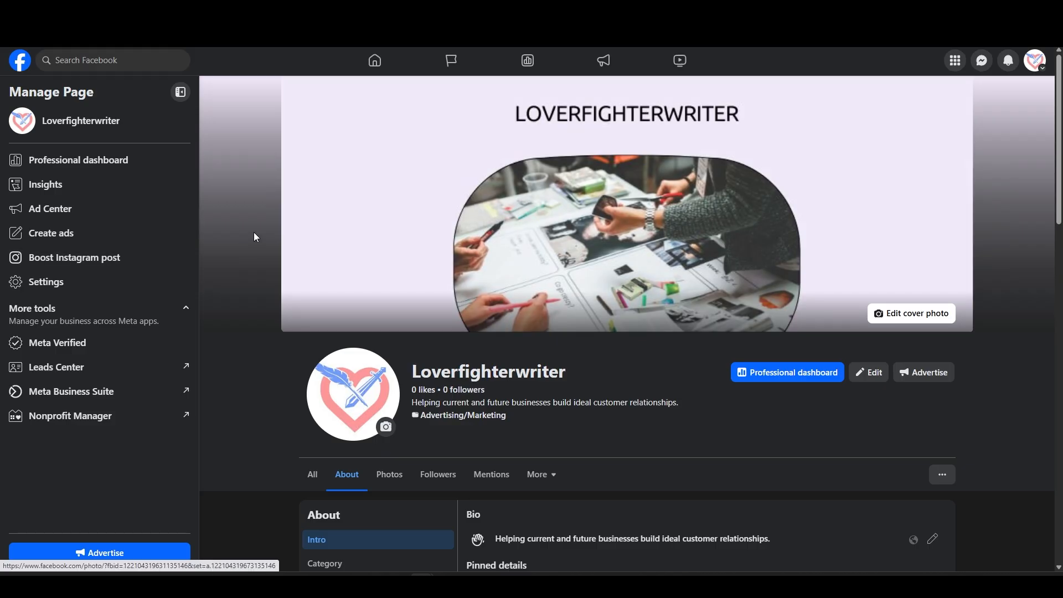
- Look over the Page's category and personal details, and turn off reviews under its details, saving the change
scroll(280, 246, down, 6)
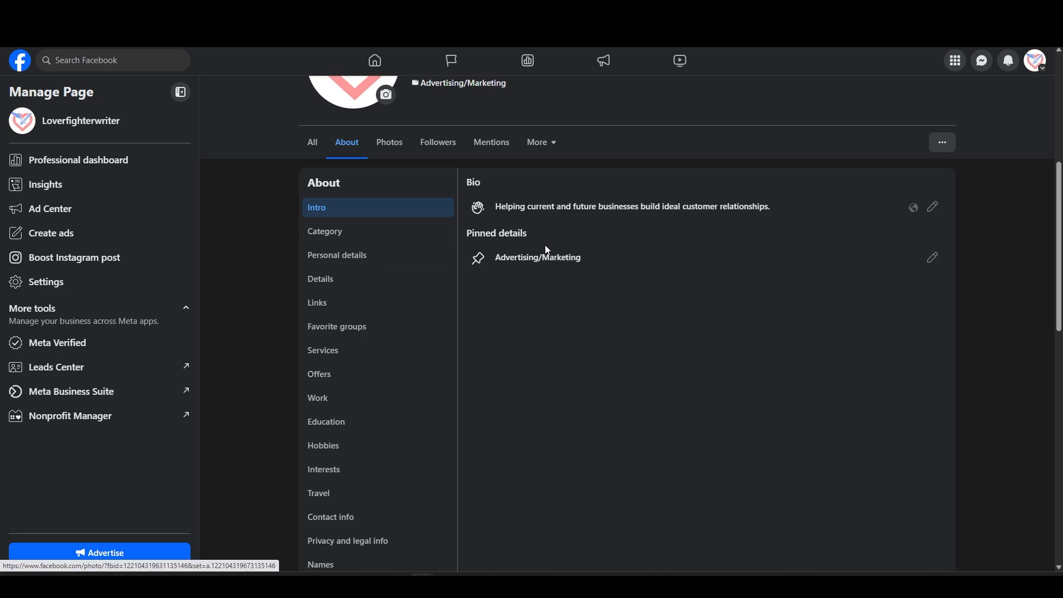
click(393, 229)
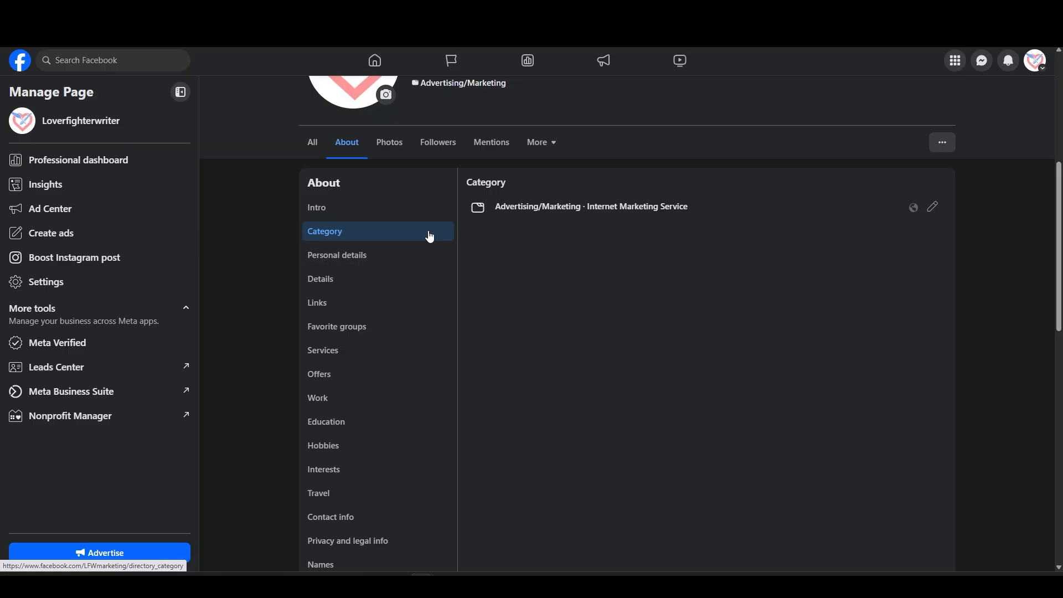
click(424, 259)
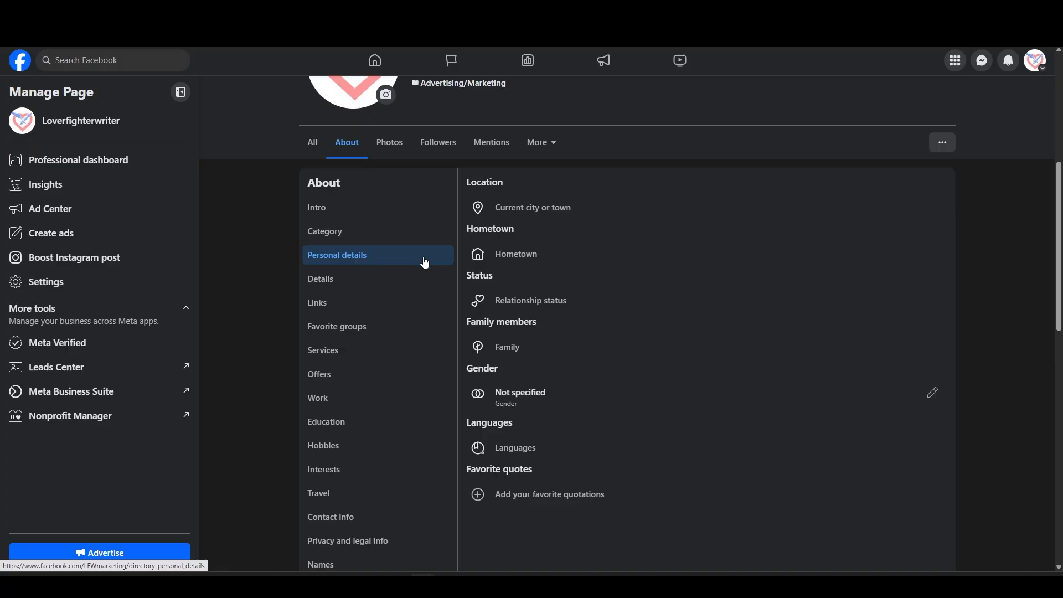
click(418, 281)
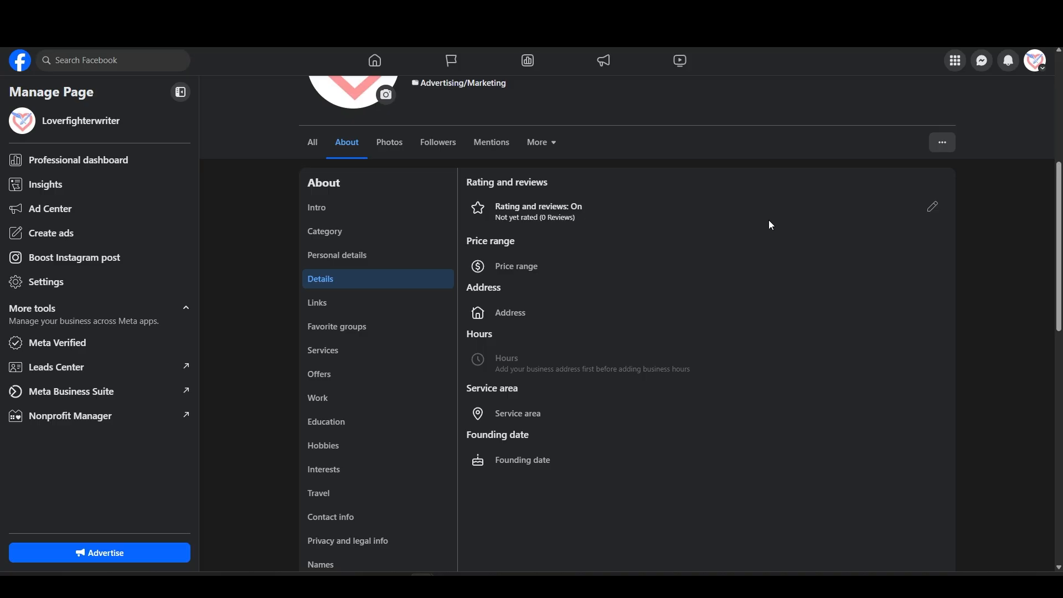
click(932, 207)
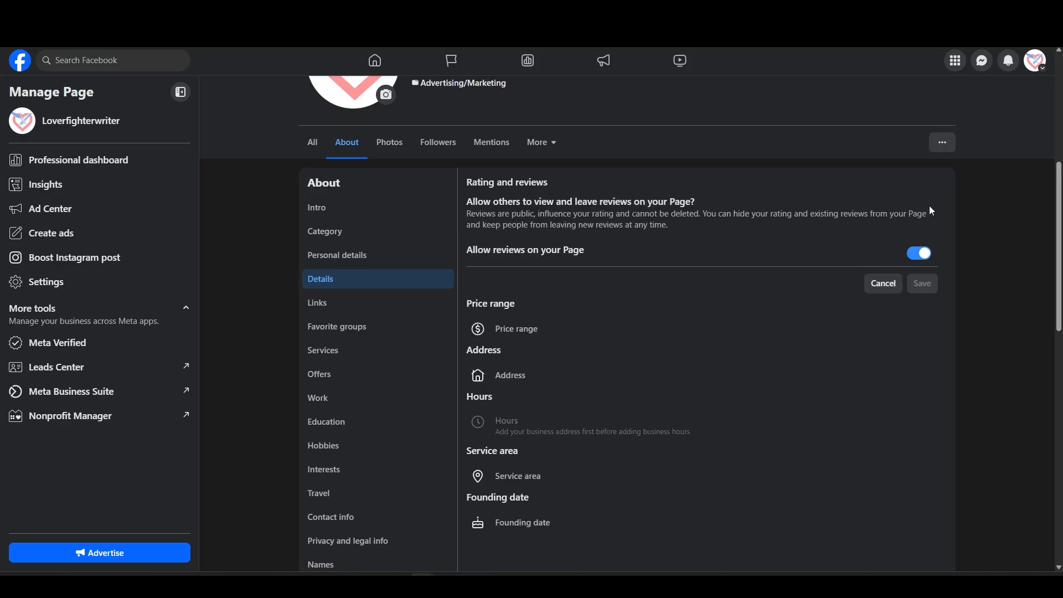
click(917, 253)
click(922, 284)
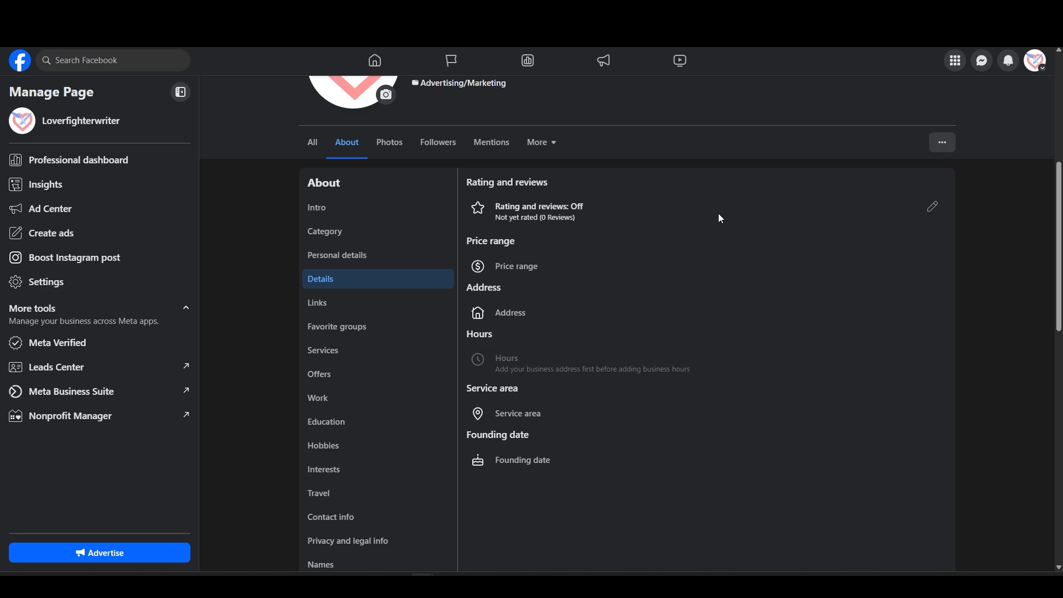
- Examine the Page's price range options and its links, favorite groups, services, offers and work sections without changing them
click(505, 266)
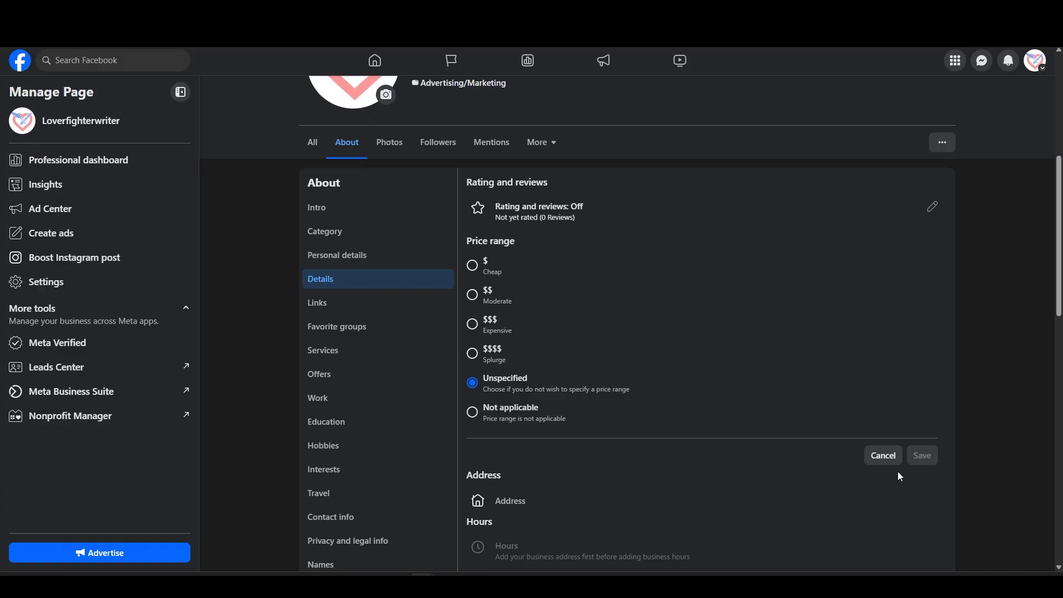
click(882, 457)
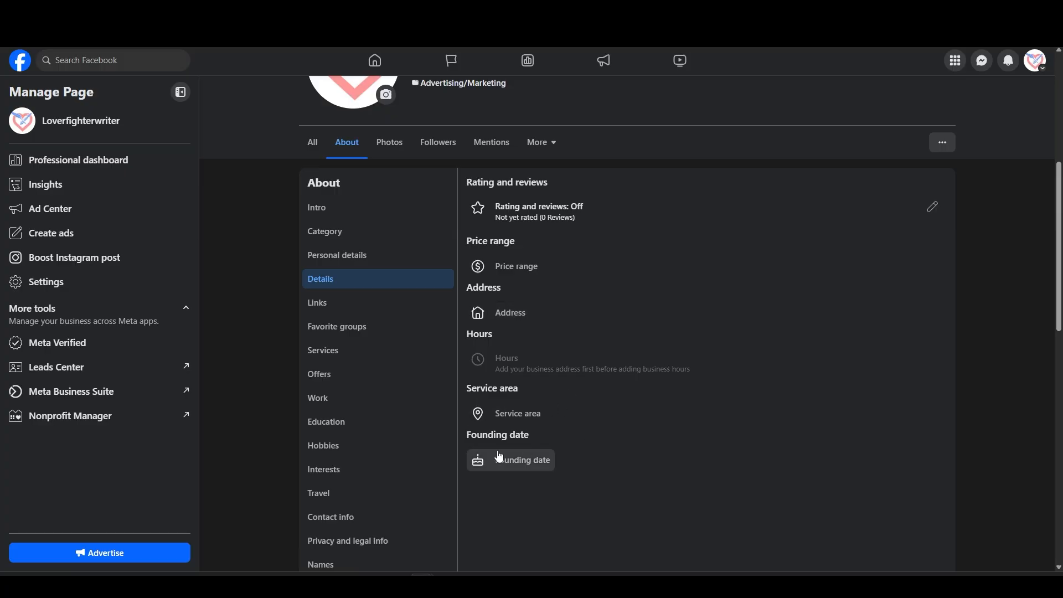
click(333, 302)
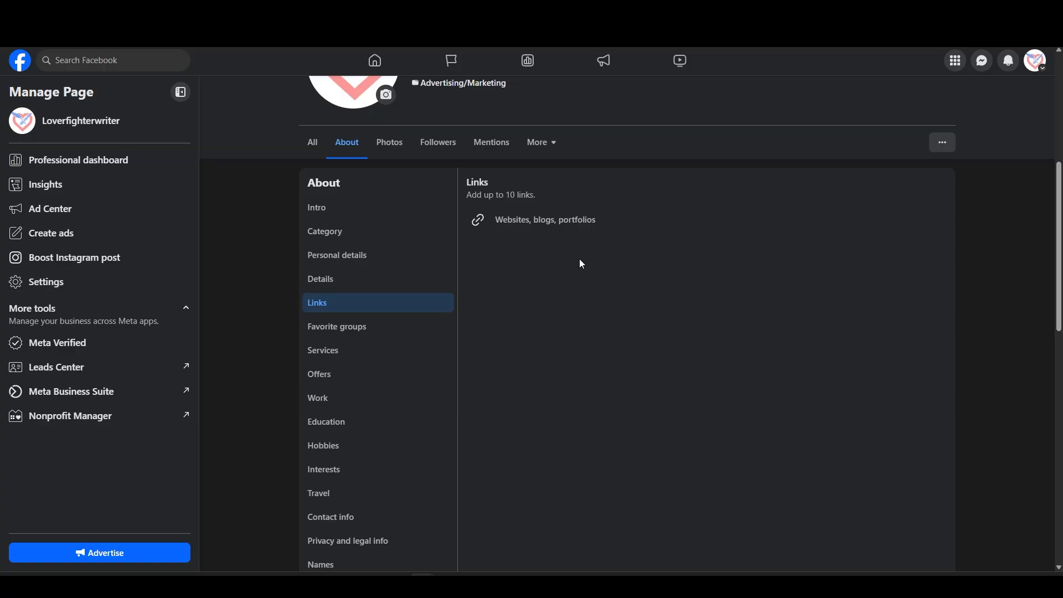
click(431, 323)
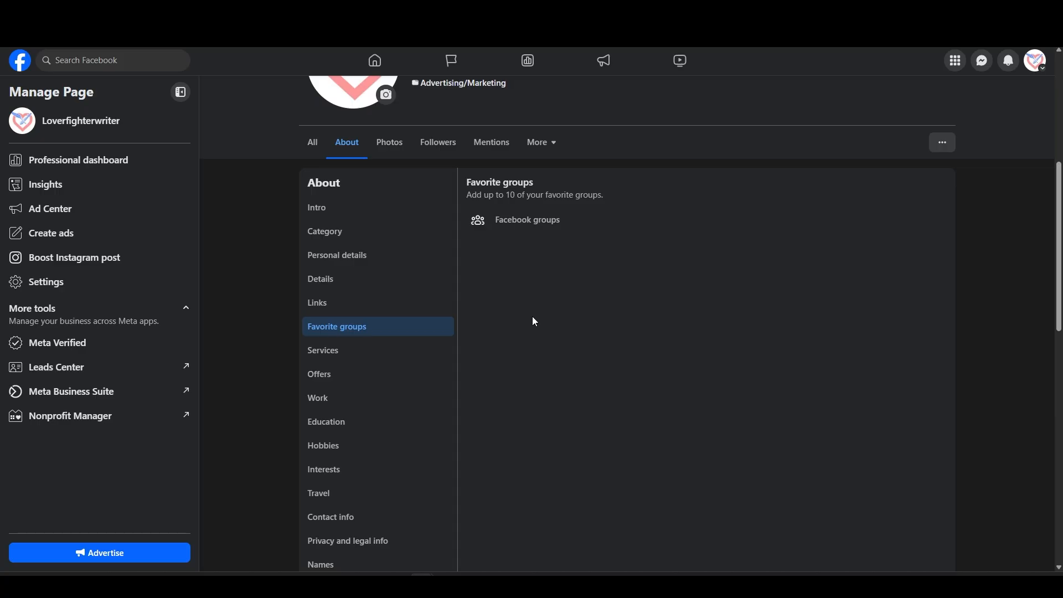
click(449, 351)
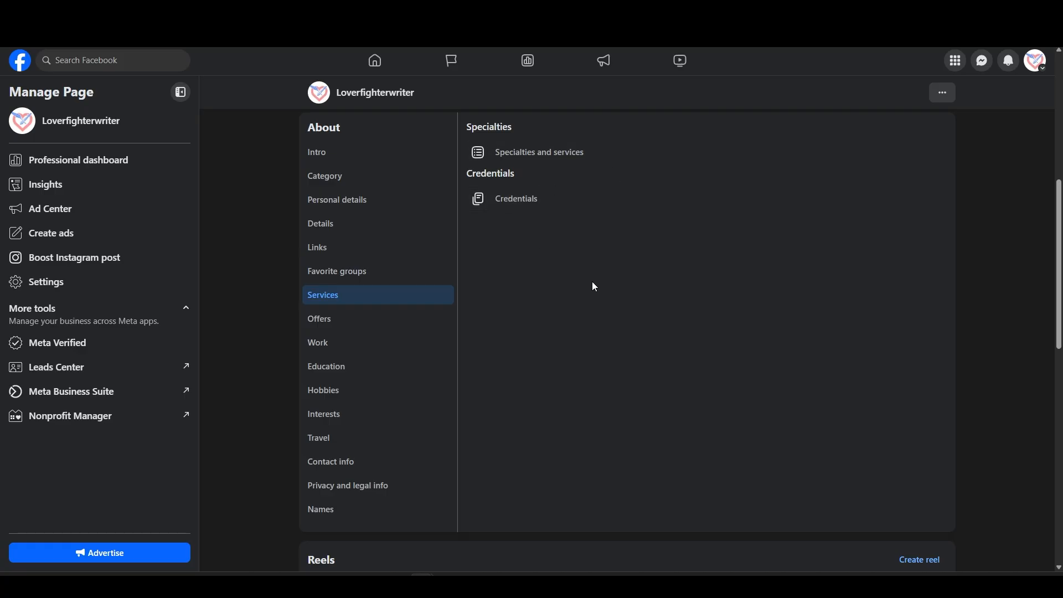
click(384, 319)
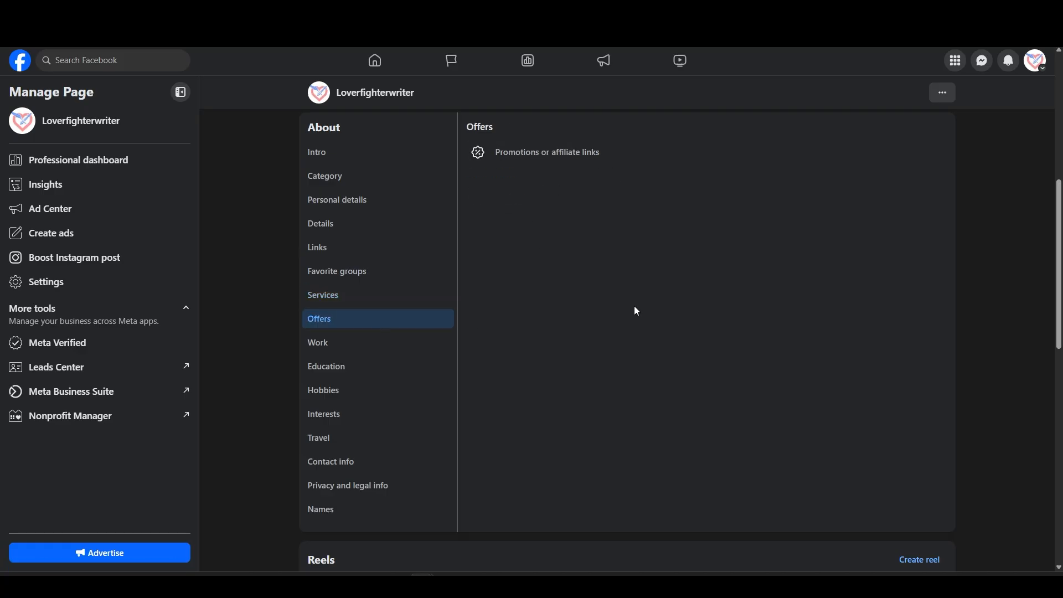
click(388, 346)
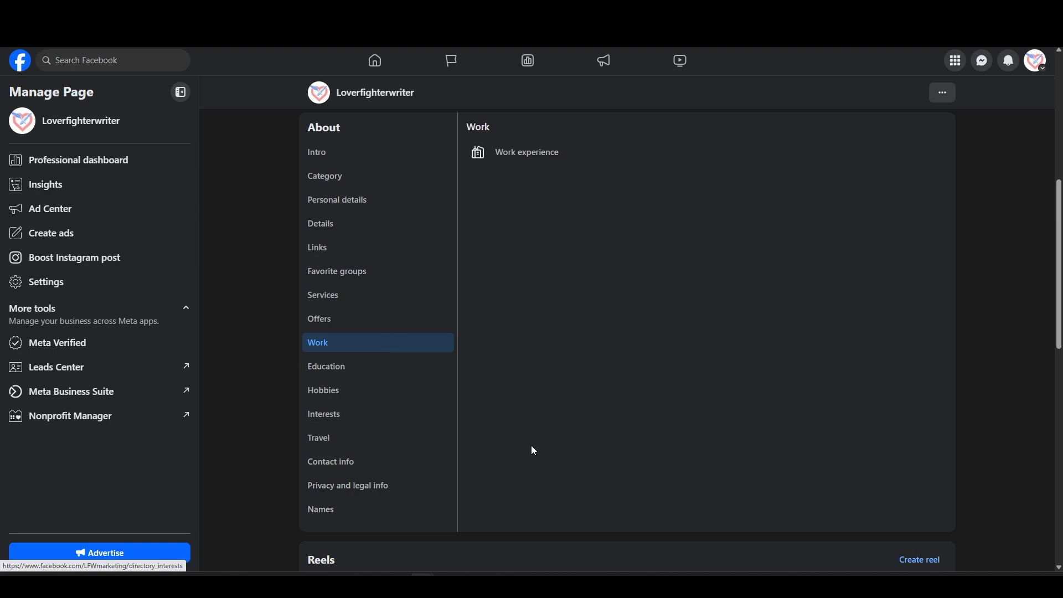
- Examine the Page's travel, contact, media kit, privacy and legal, and name details without adding anything
click(344, 437)
click(394, 465)
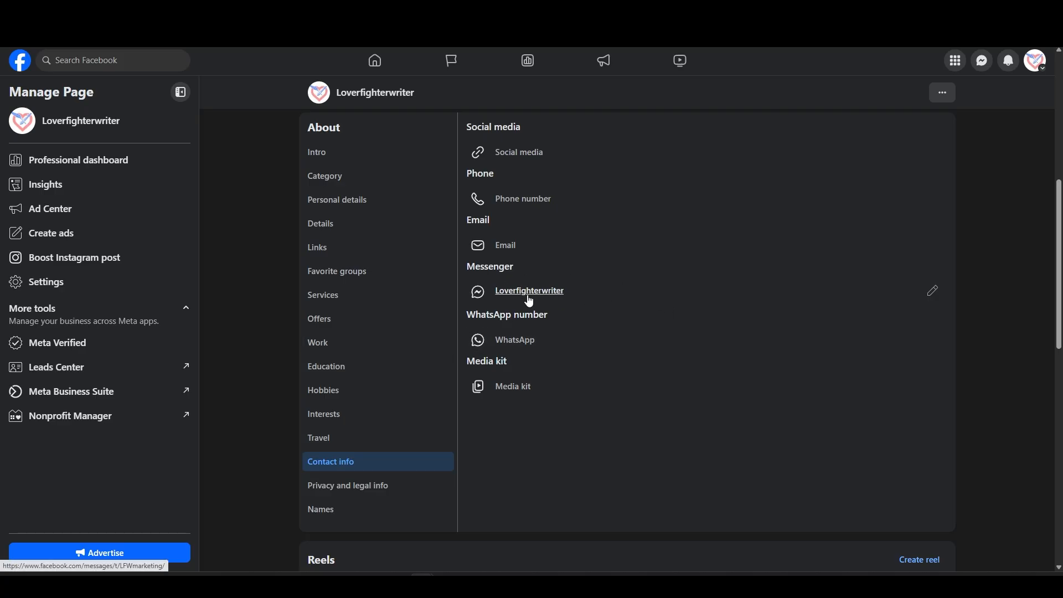
click(531, 392)
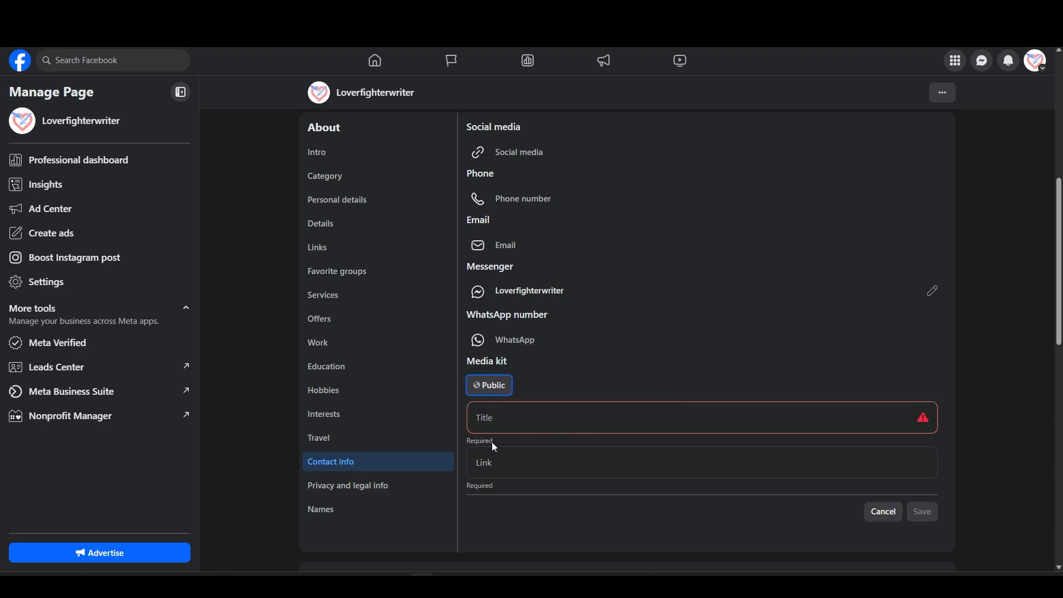
click(882, 511)
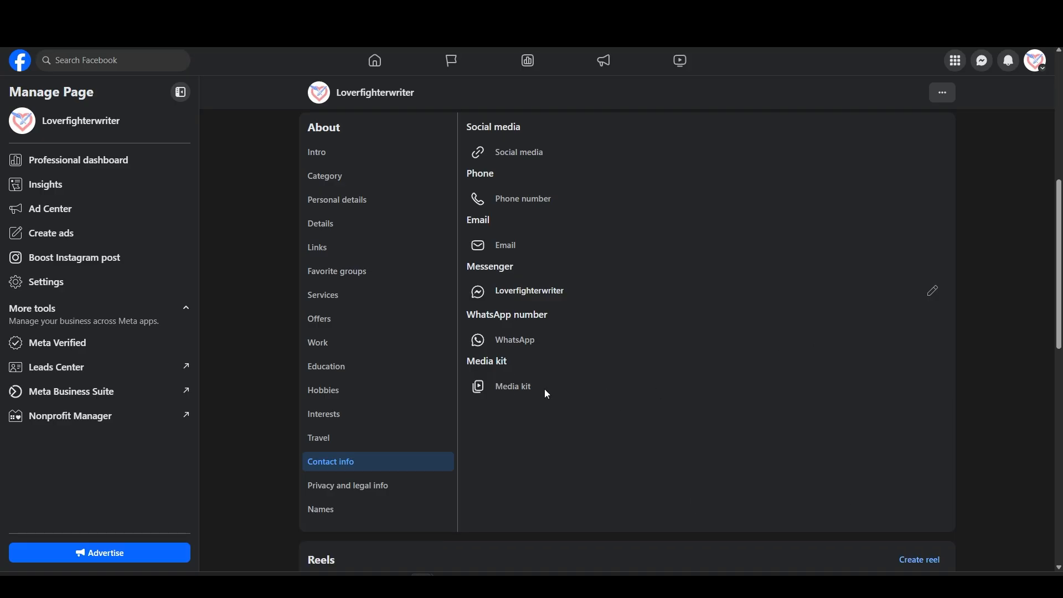
click(367, 492)
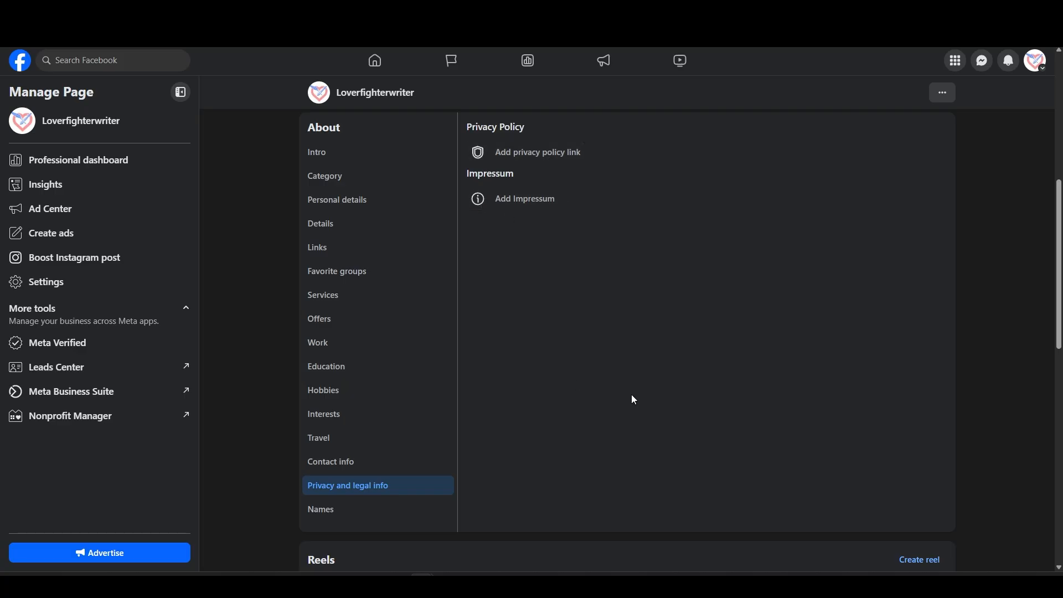
scroll(635, 400, down, 2)
click(441, 396)
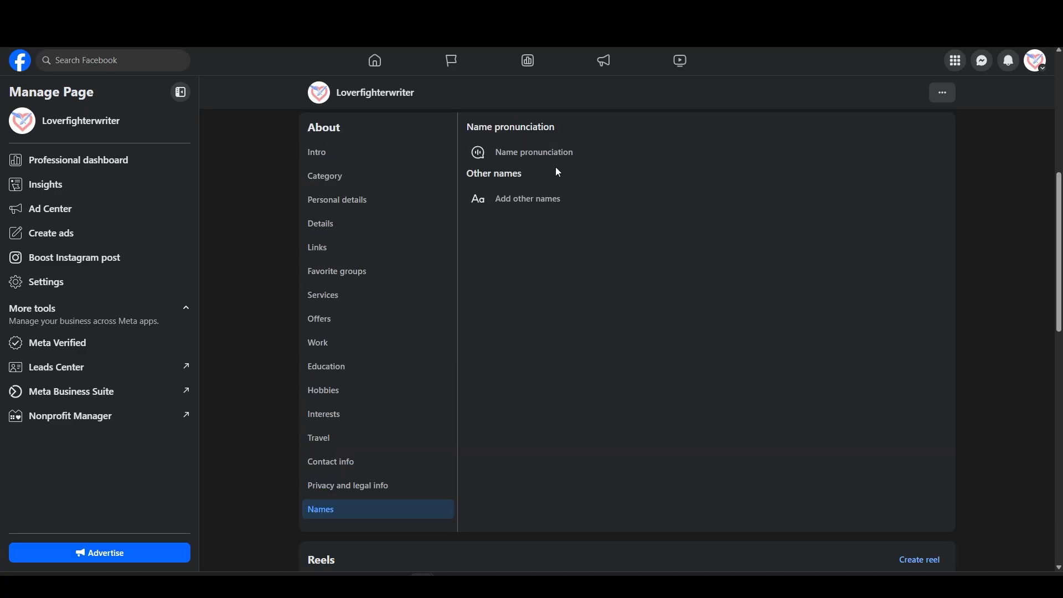
scroll(491, 284, down, 3)
scroll(551, 251, down, 3)
scroll(551, 251, up, 4)
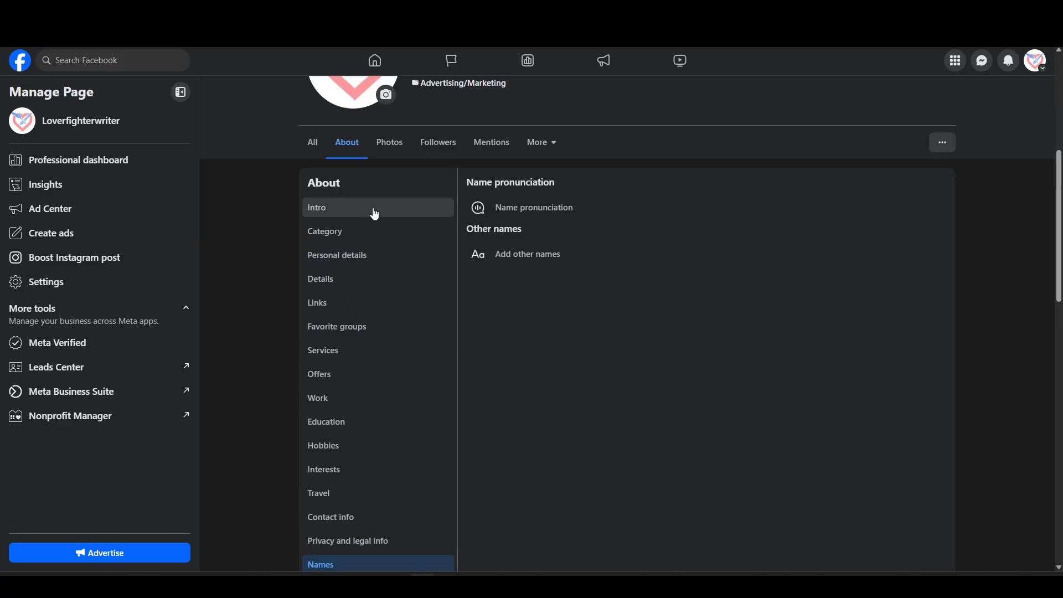
click(309, 146)
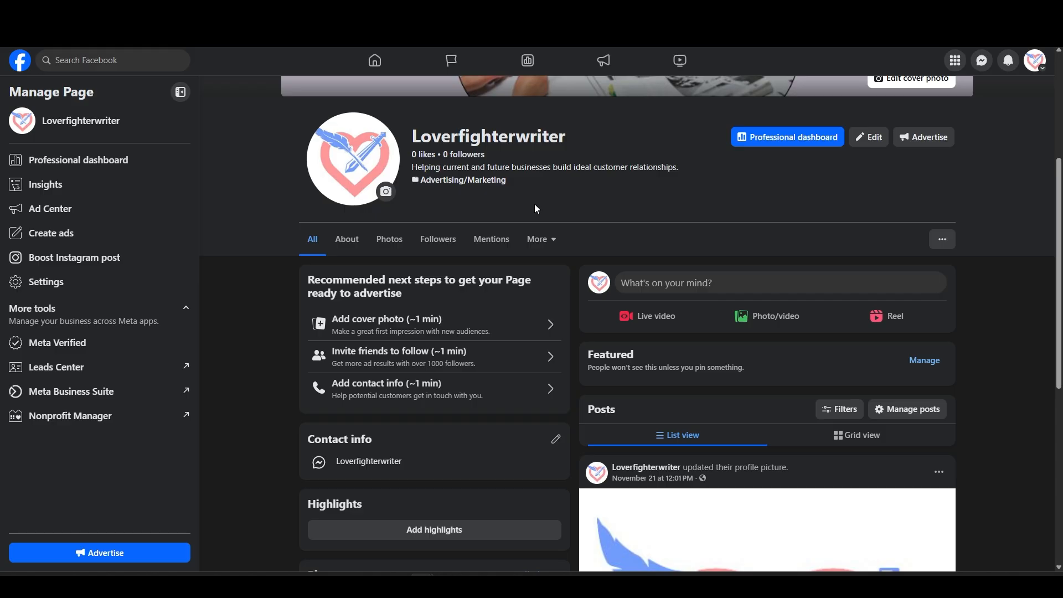
click(547, 235)
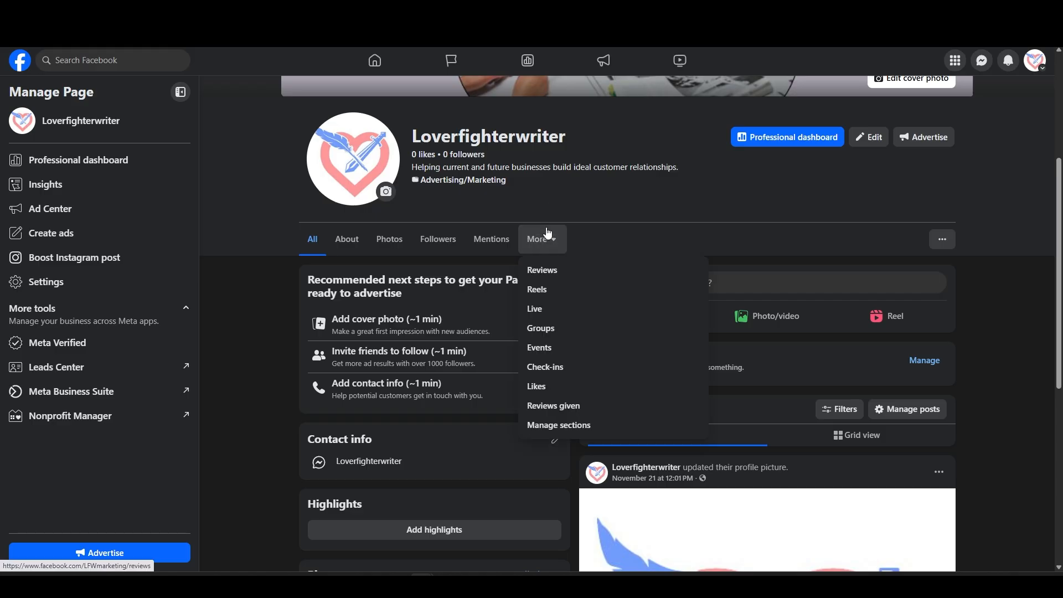
click(552, 431)
scroll(482, 340, down, 2)
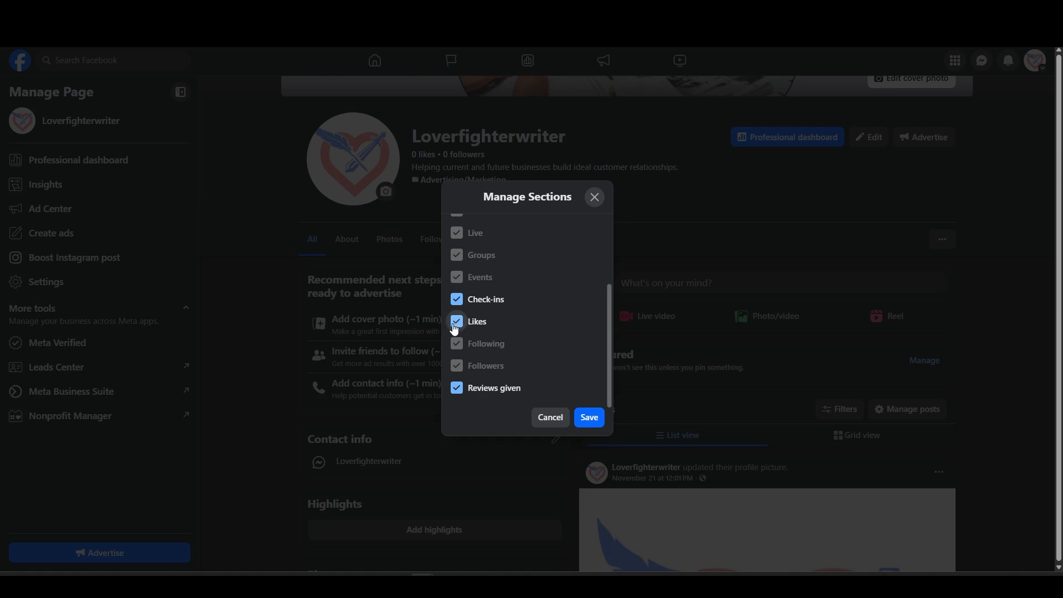
click(458, 323)
click(588, 419)
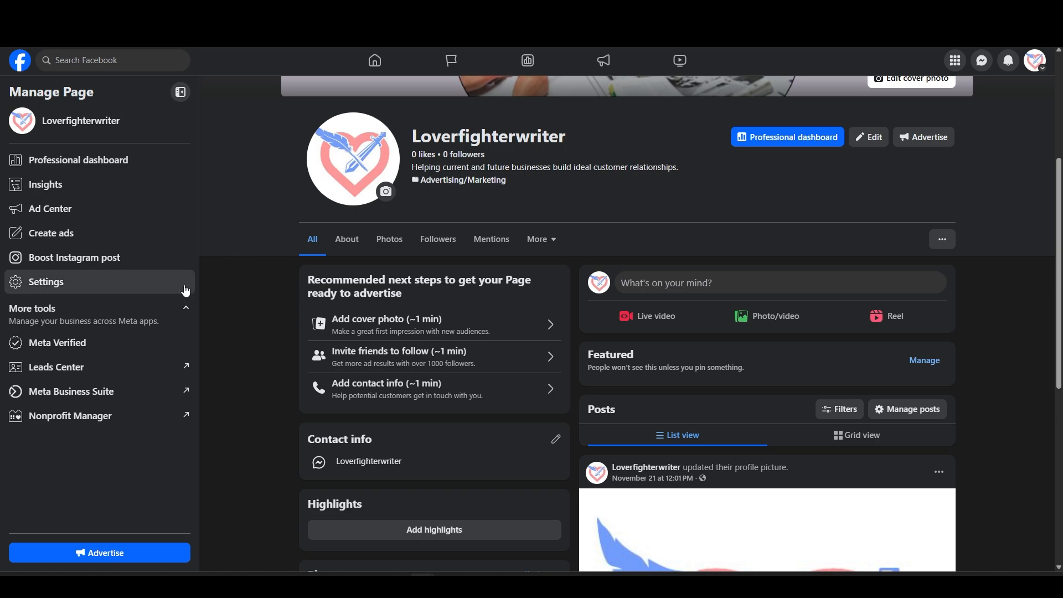
- Examine the Page's settings for posts, page setup, name and username, and page and tagging
click(114, 293)
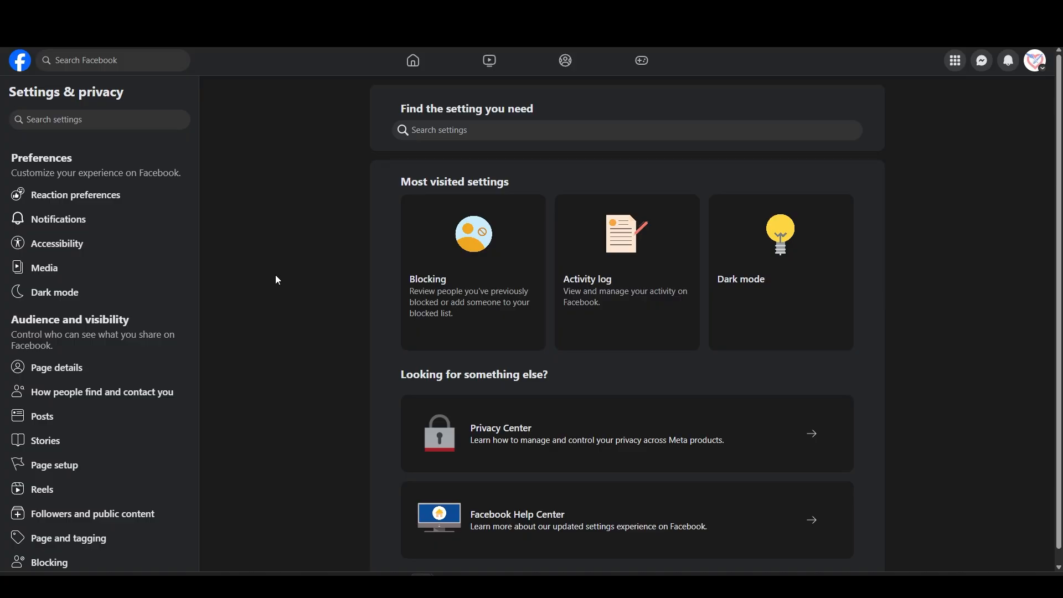
scroll(125, 251, down, 3)
click(125, 251)
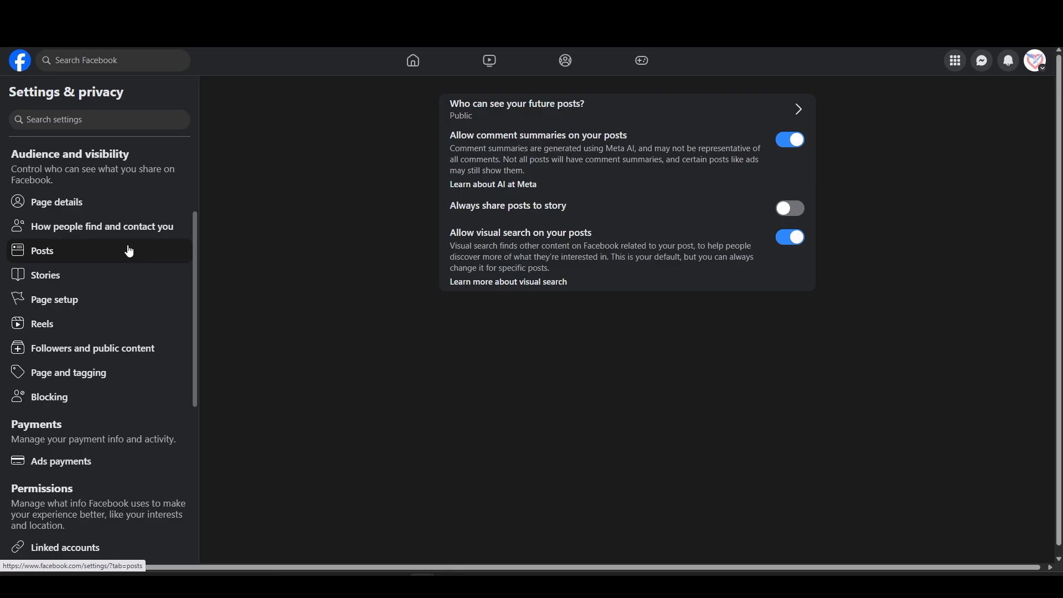
click(65, 306)
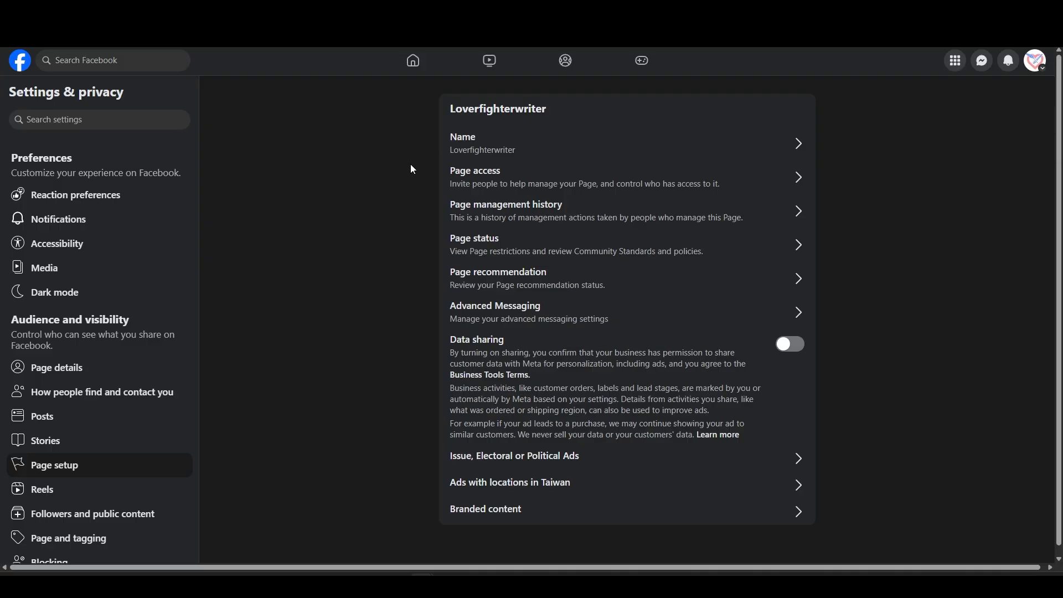
click(471, 149)
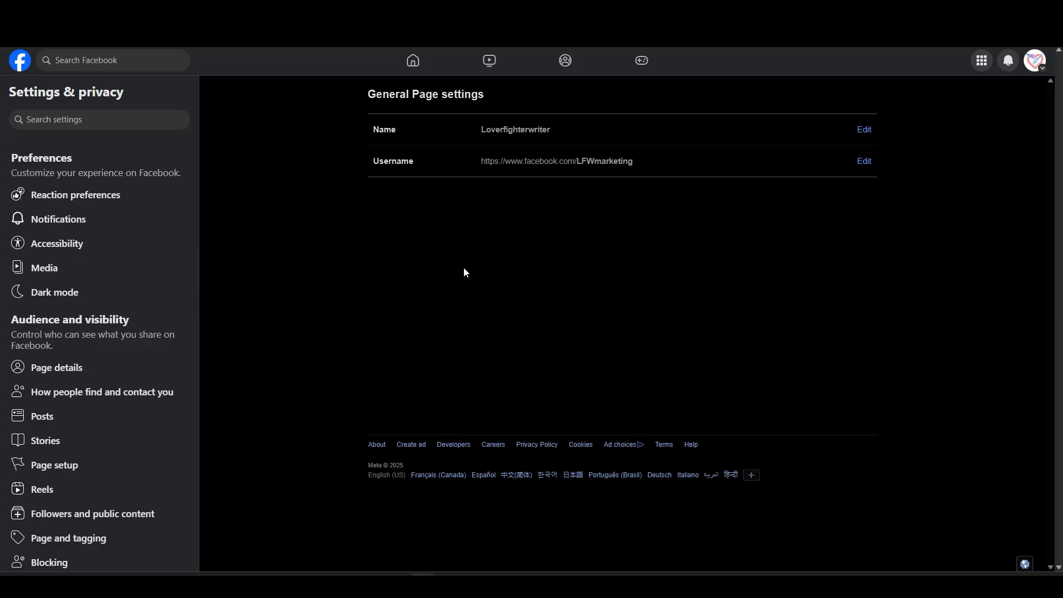
click(13, 34)
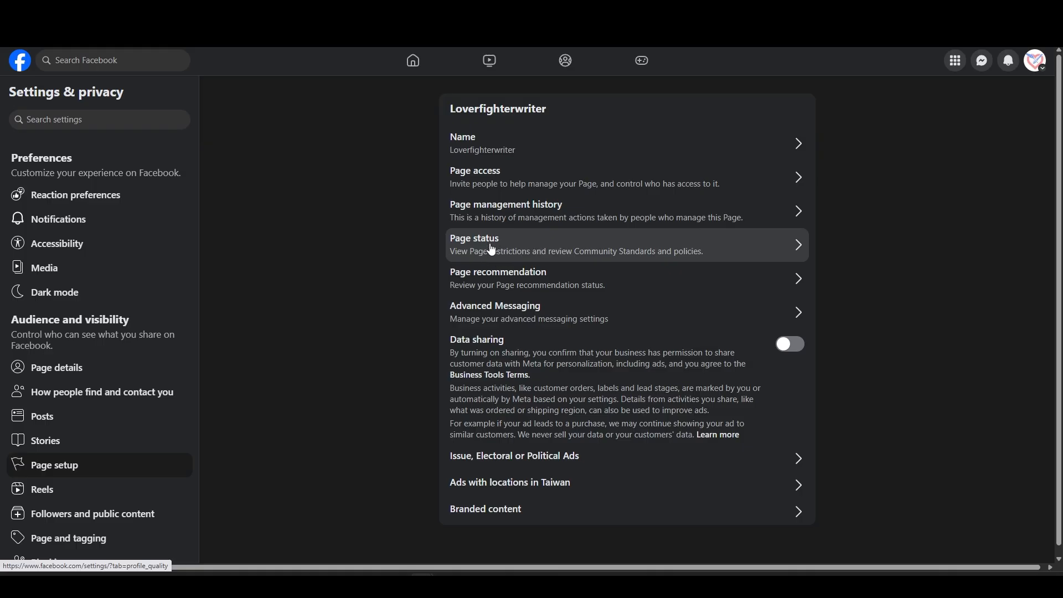
scroll(380, 321, down, 2)
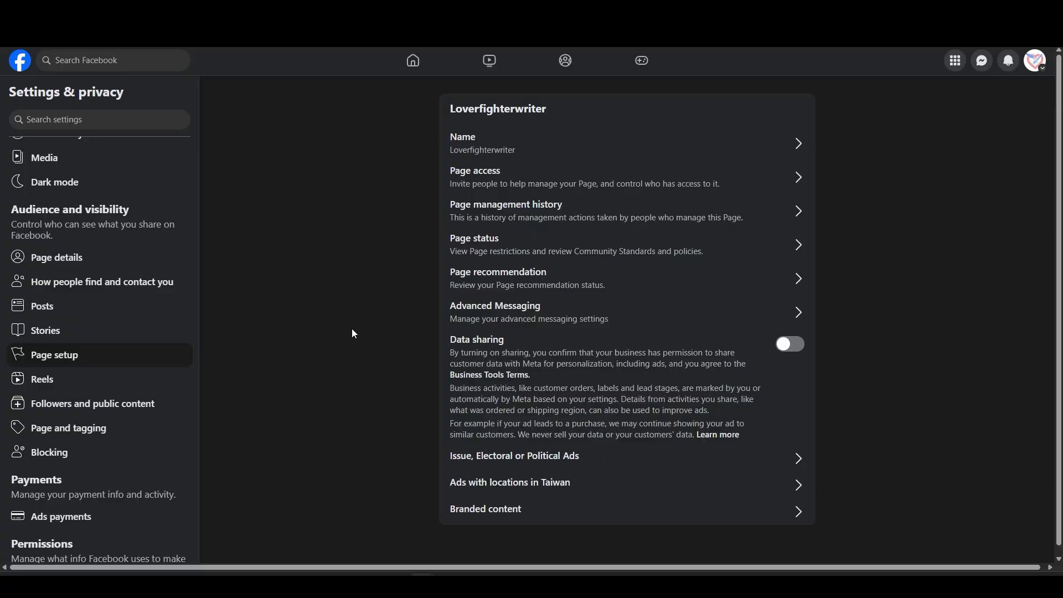
click(108, 428)
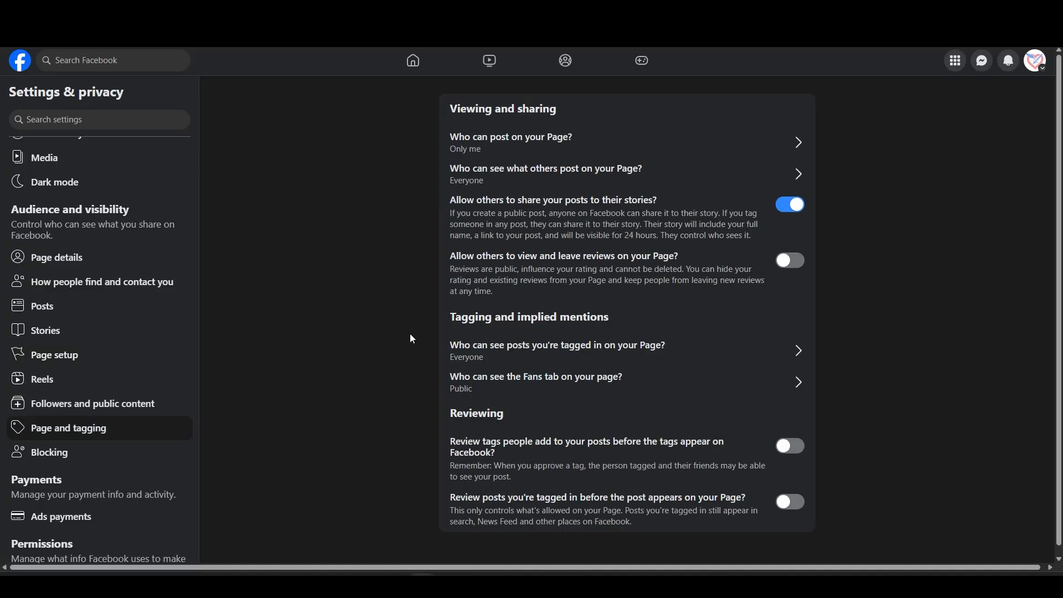
- Confirm Only me as the audience for posting on the Page and restrict who can see posts it is tagged in to Only me
click(524, 146)
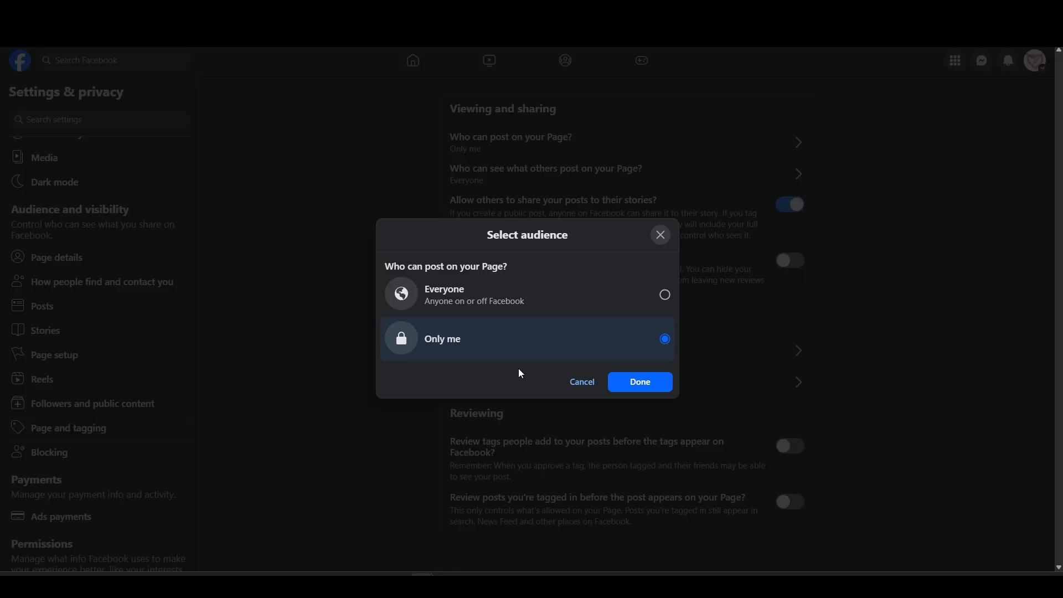
click(626, 384)
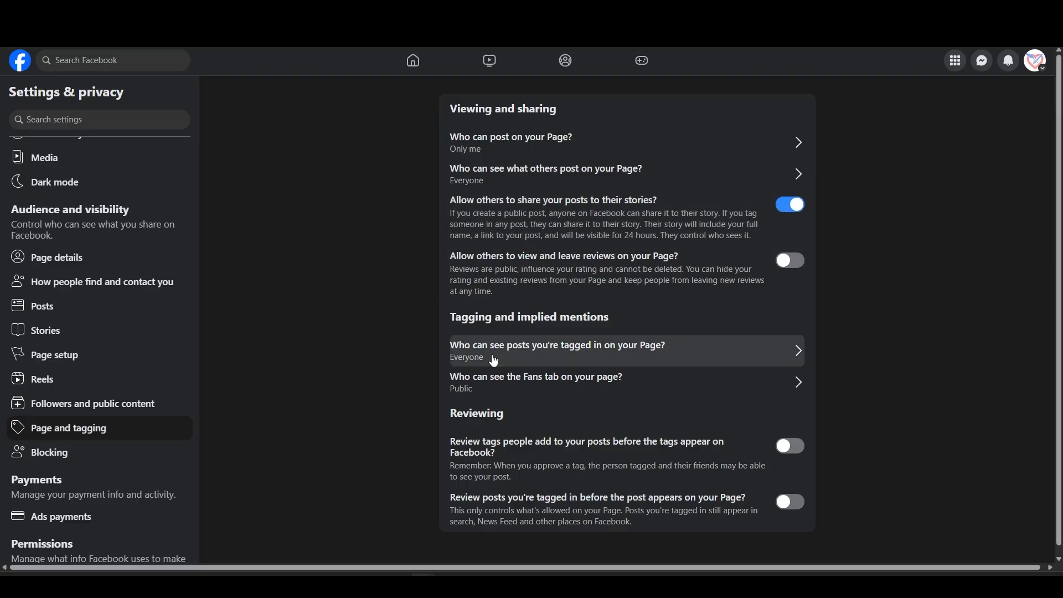
click(531, 362)
click(531, 362)
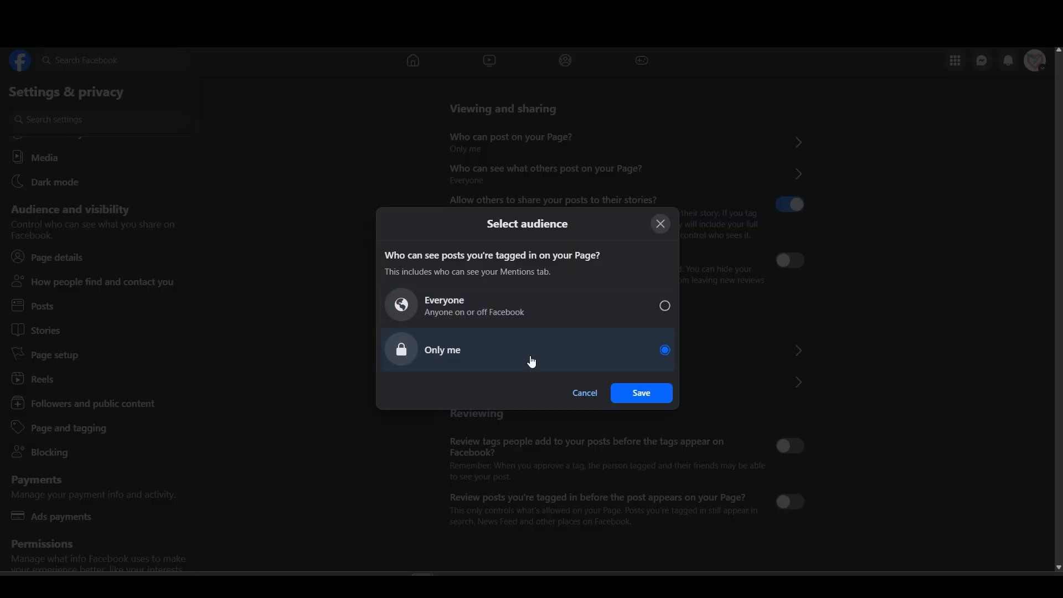
click(632, 395)
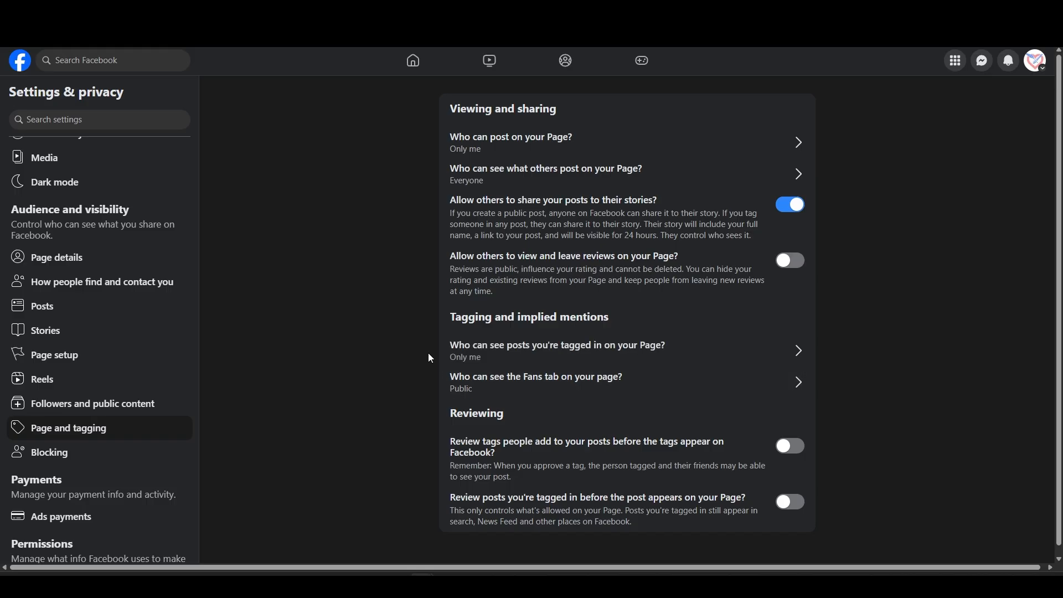
scroll(428, 354, down, 1)
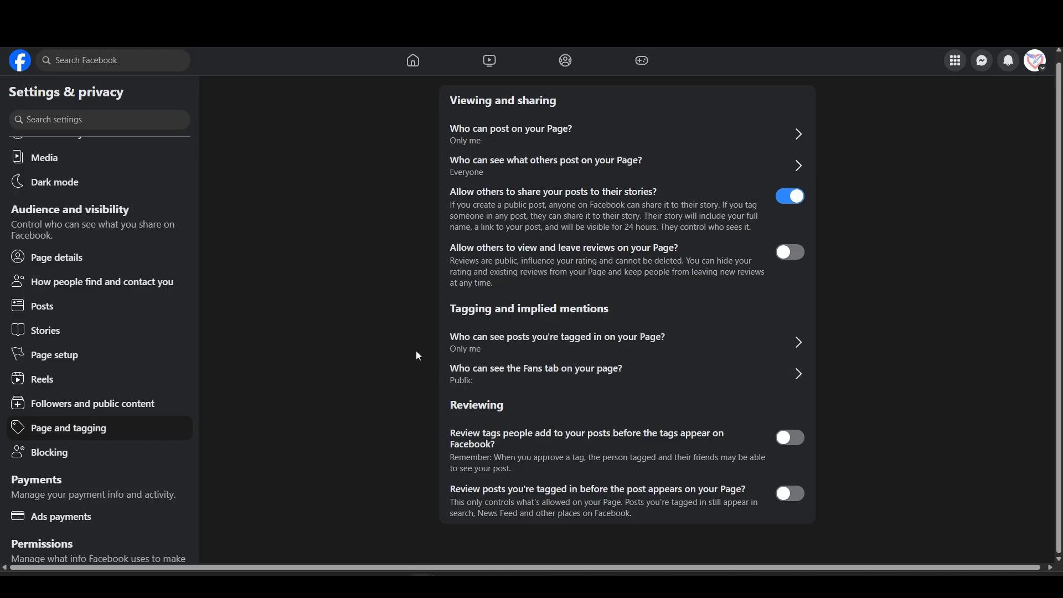
scroll(145, 295, down, 4)
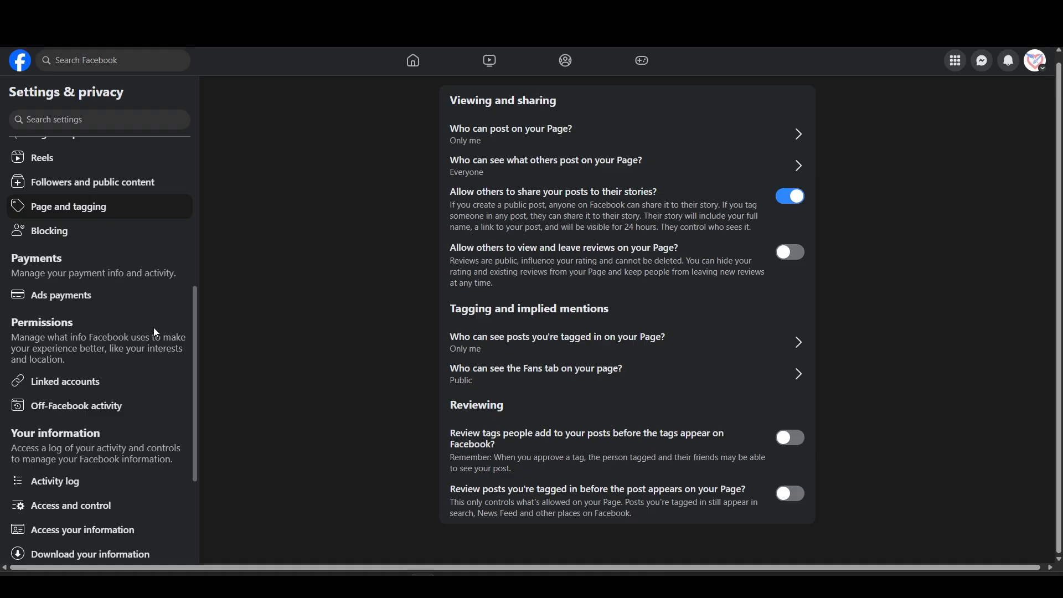
scroll(154, 336, down, 2)
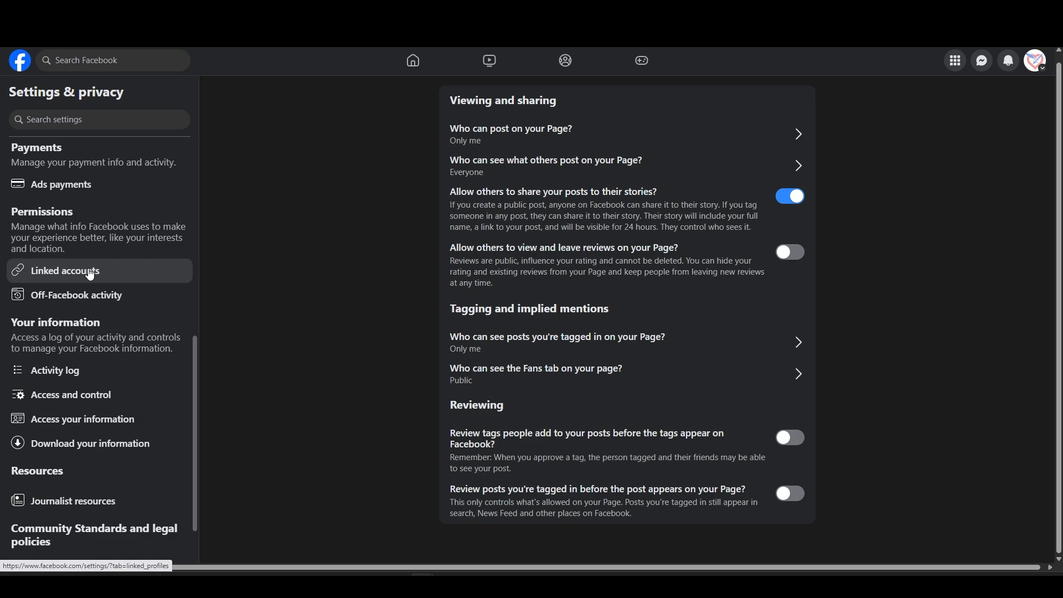
scroll(168, 294, up, 7)
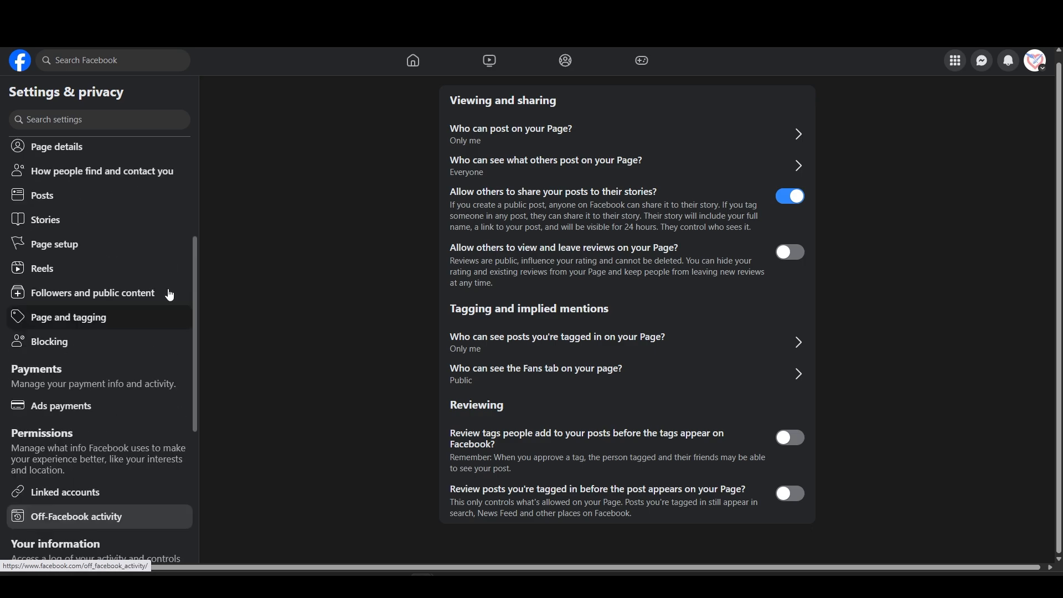